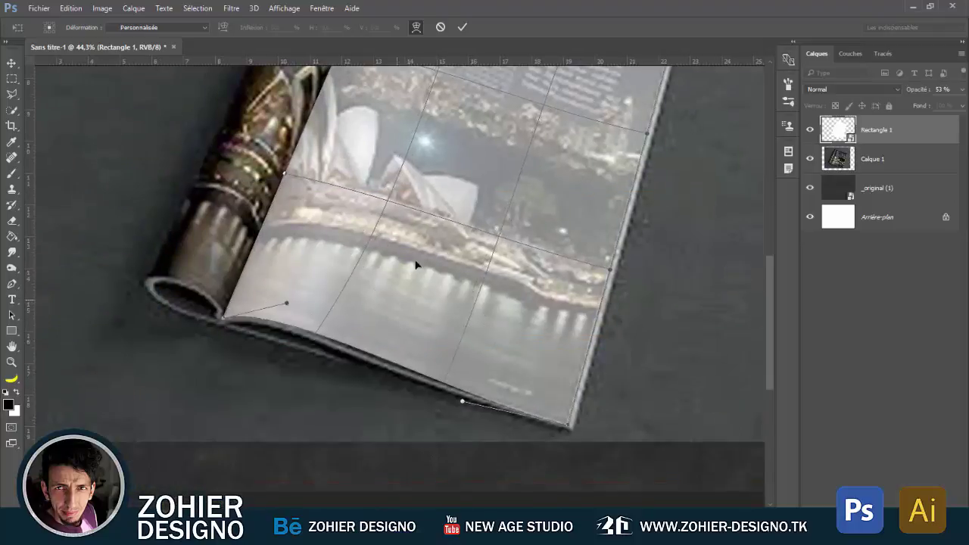
Commit the warp so Rectangle 1 covers the magazine's curved right page
{"action": "scroll", "coordinate": [365, 210], "scroll_direction": "up", "scroll_amount": 5}
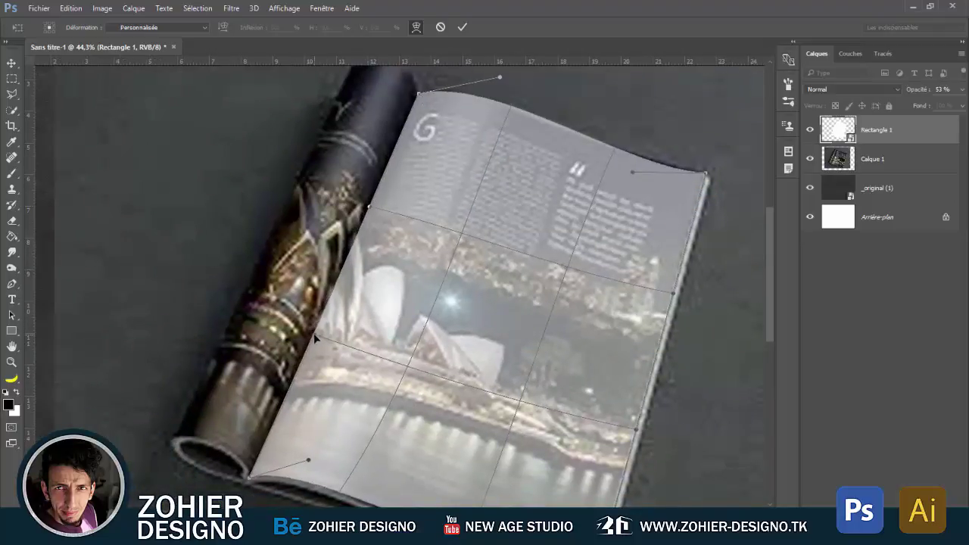
{"action": "key", "text": "Return"}
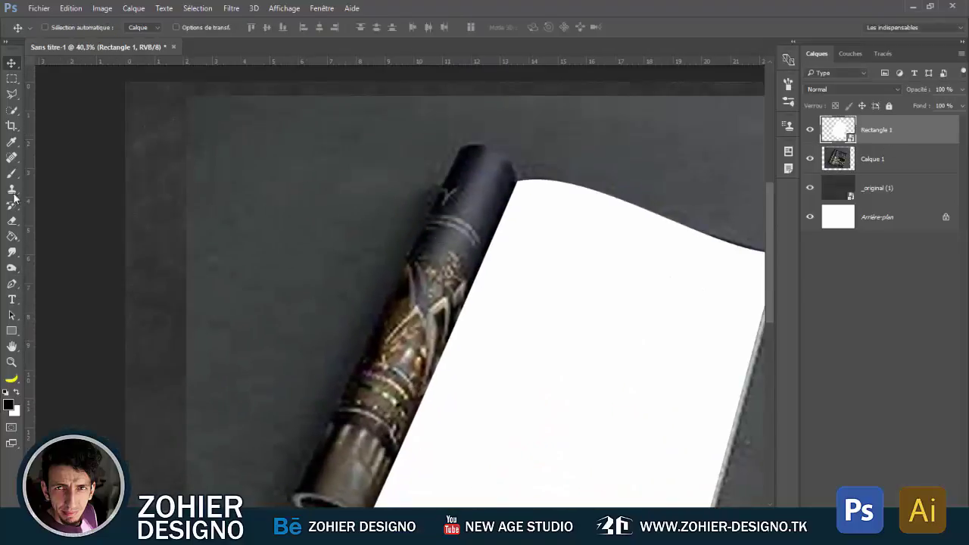
Draw Rectangle 2 over the curl and warp its edges to wrap the spine curl
{"action": "left_click_drag", "start_coordinate": [268, 107], "coordinate": [356, 469]}
{"action": "key", "text": "ctrl+t"}
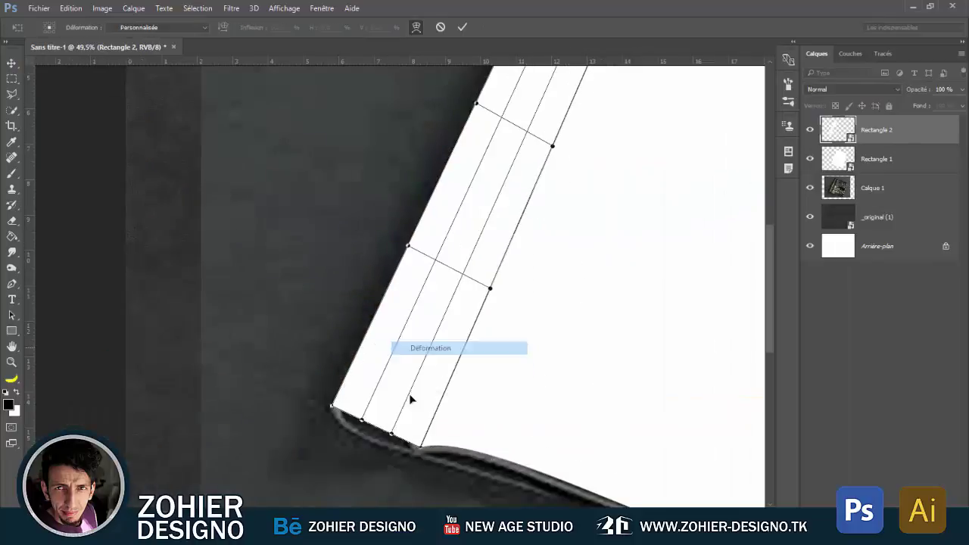
{"action": "mouse_move", "coordinate": [410, 399]}
{"action": "left_mouse_down"}
{"action": "mouse_move", "coordinate": [414, 430]}
{"action": "mouse_move", "coordinate": [408, 417]}
{"action": "left_mouse_up"}
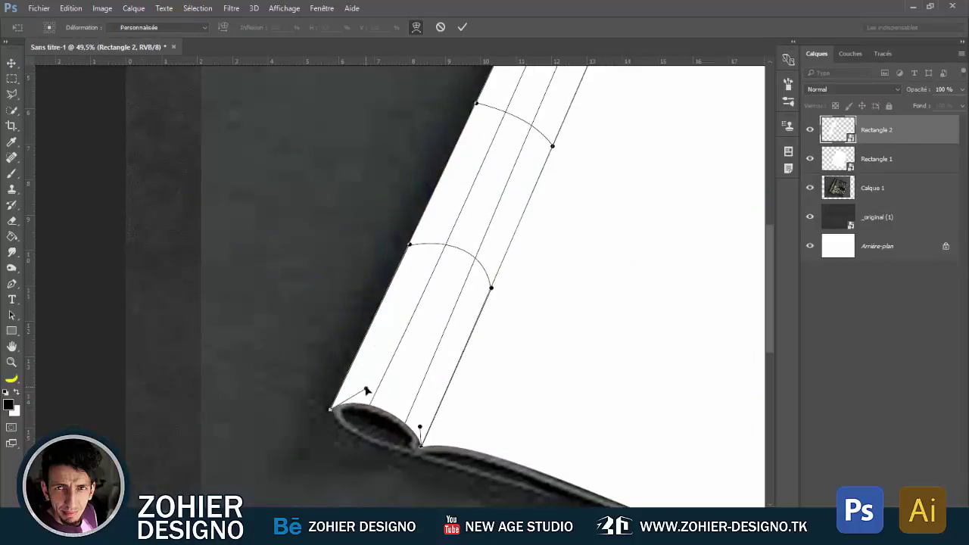
{"action": "left_click_drag", "start_coordinate": [515, 148], "coordinate": [455, 394]}
{"action": "left_click_drag", "start_coordinate": [499, 235], "coordinate": [643, 25]}
{"action": "key", "text": "Return"}
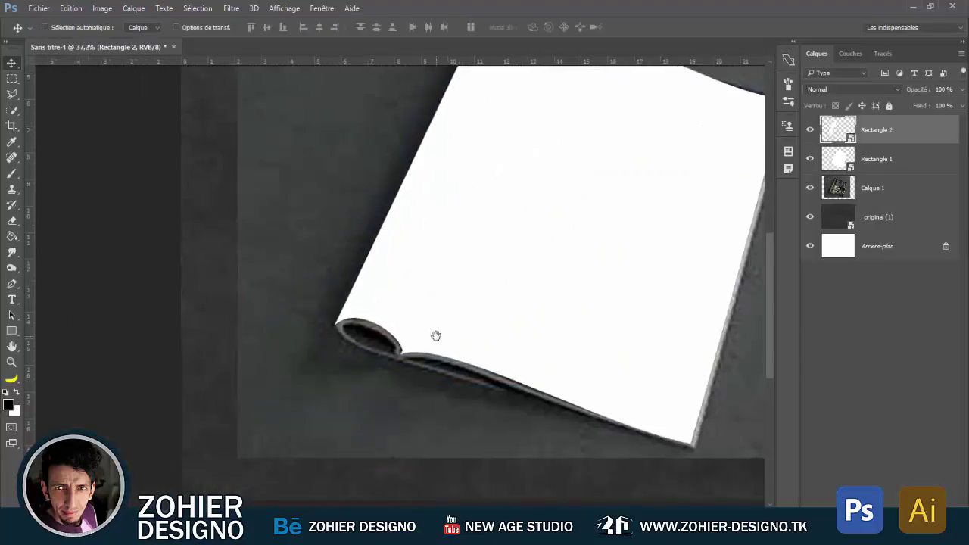
Add Rectangle 3 below Rectangle 1, then rotate and warp it into the lower page corner
{"action": "left_click_drag", "start_coordinate": [148, 115], "coordinate": [677, 439]}
{"action": "left_click_drag", "start_coordinate": [875, 129], "coordinate": [910, 198]}
{"action": "key", "text": "ctrl+t"}
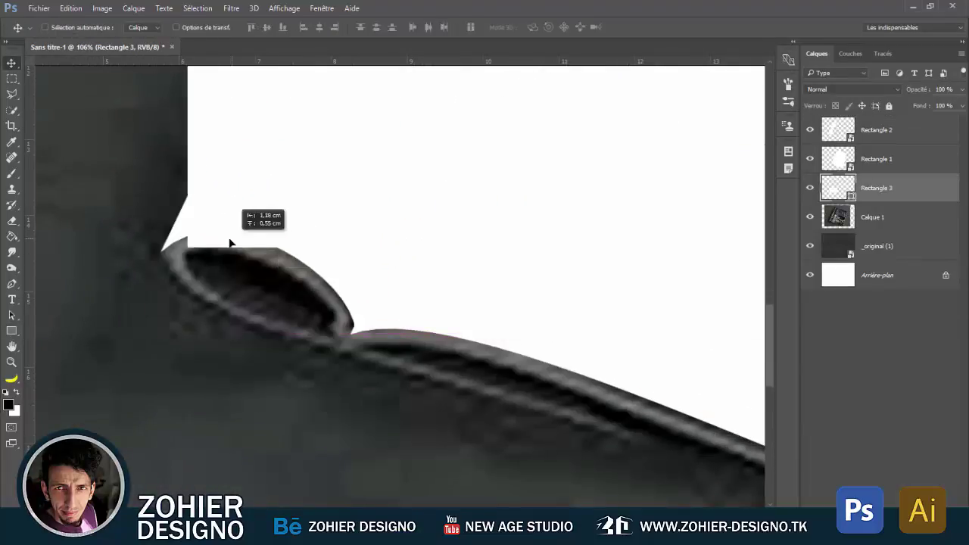
{"action": "key", "text": "ctrl+0"}
{"action": "left_click_drag", "start_coordinate": [499, 359], "coordinate": [321, 187]}
{"action": "right_click", "coordinate": [341, 262]}
{"action": "left_click", "coordinate": [371, 348]}
{"action": "left_click_drag", "start_coordinate": [340, 311], "coordinate": [312, 323]}
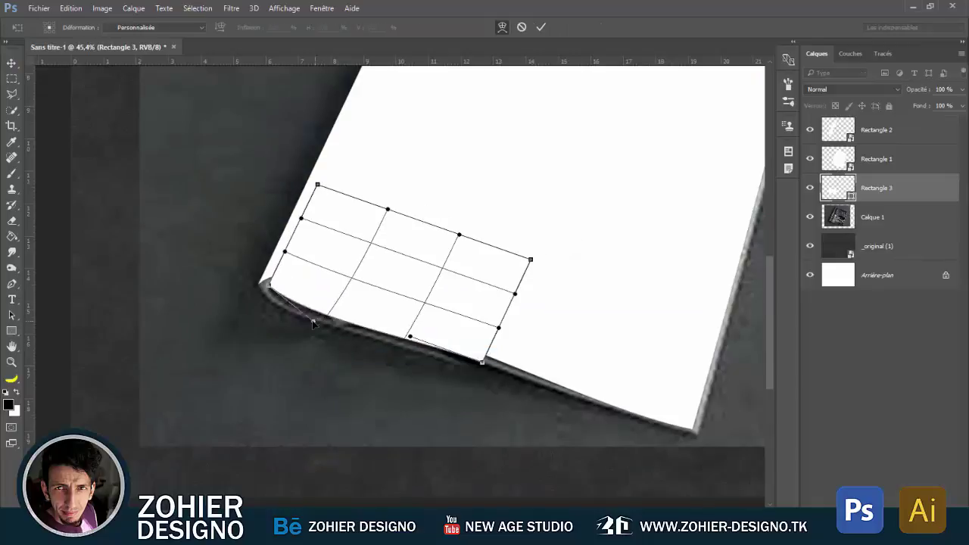
{"action": "key", "text": "Return"}
Start a white pen shape, Forme 1, at the paper corner
{"action": "scroll", "coordinate": [258, 284], "scroll_direction": "up", "scroll_amount": 3}
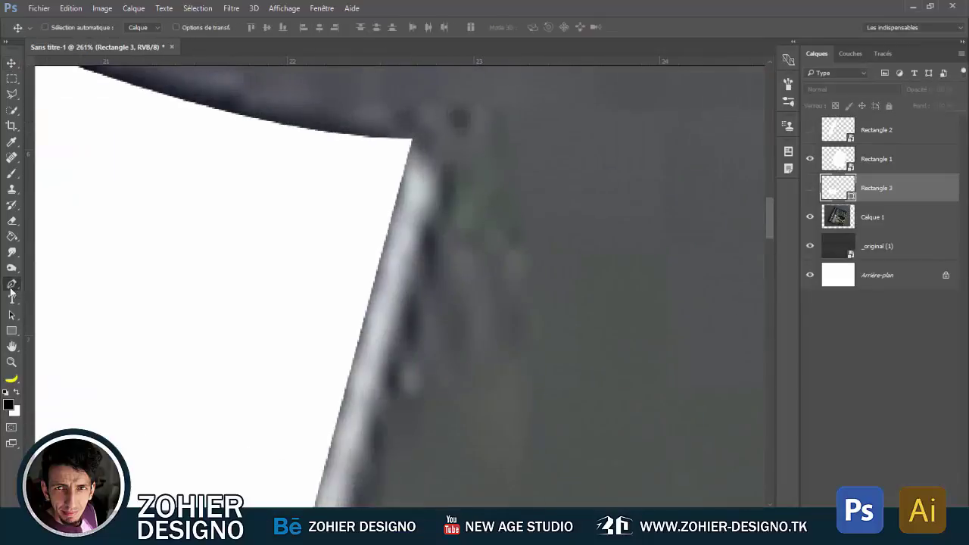
{"action": "left_click", "coordinate": [441, 186]}
{"action": "scroll", "coordinate": [451, 301], "scroll_direction": "up", "scroll_amount": 3}
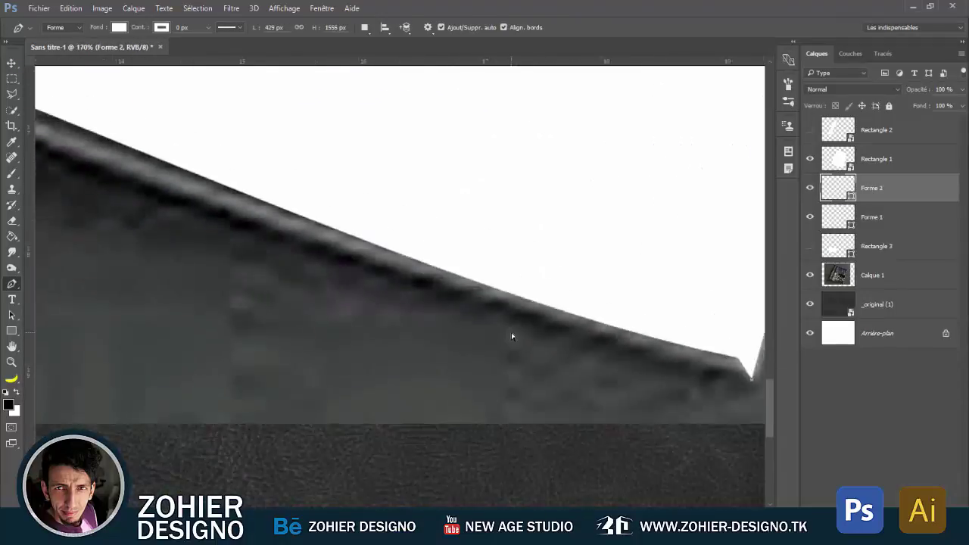
Trace the page's bottom edge and curl loop as white shapes Forme 2 and Forme 3
{"action": "left_click_drag", "start_coordinate": [505, 324], "coordinate": [443, 296]}
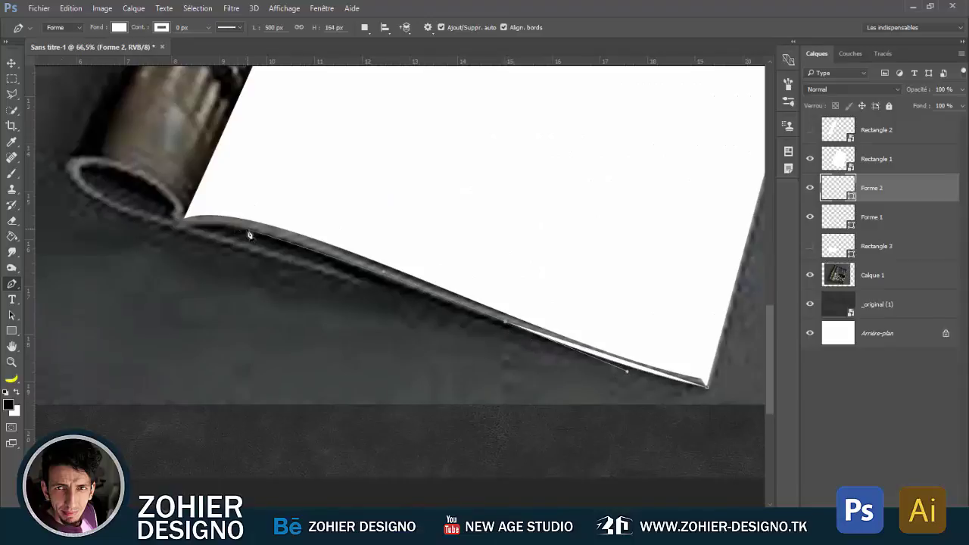
{"action": "key", "text": "ctrl+z"}
{"action": "left_click_drag", "start_coordinate": [280, 224], "coordinate": [361, 247]}
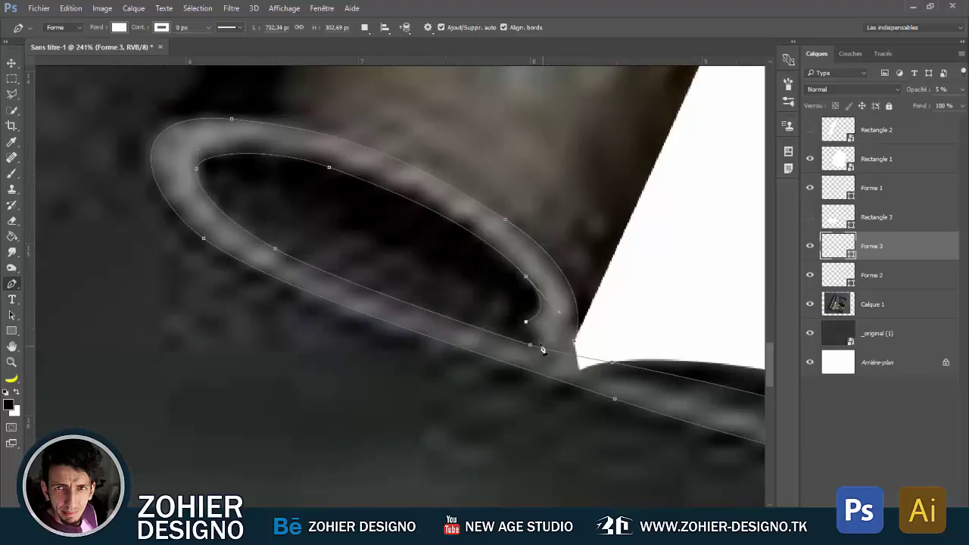
{"action": "key", "text": "Return"}
{"action": "key", "text": "alt+["}
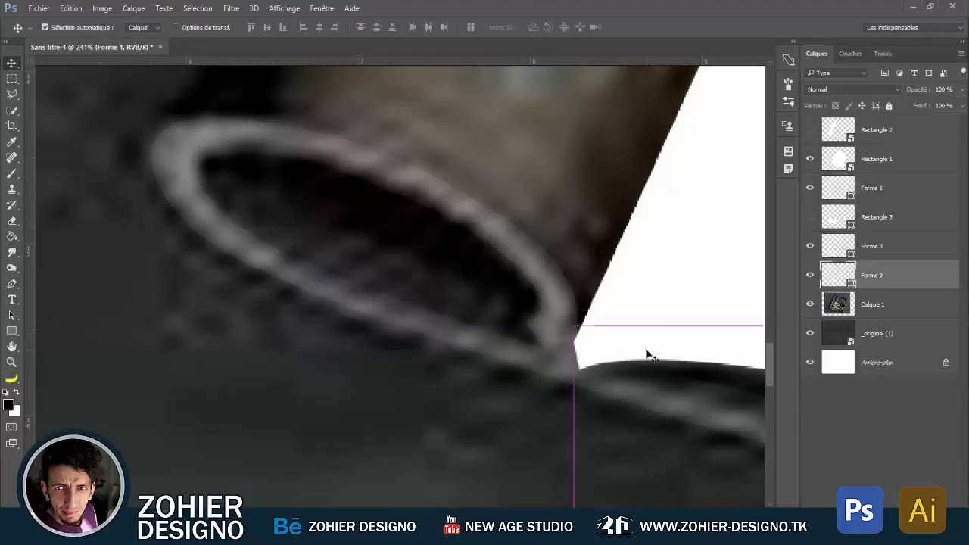
{"action": "left_click", "coordinate": [612, 348]}
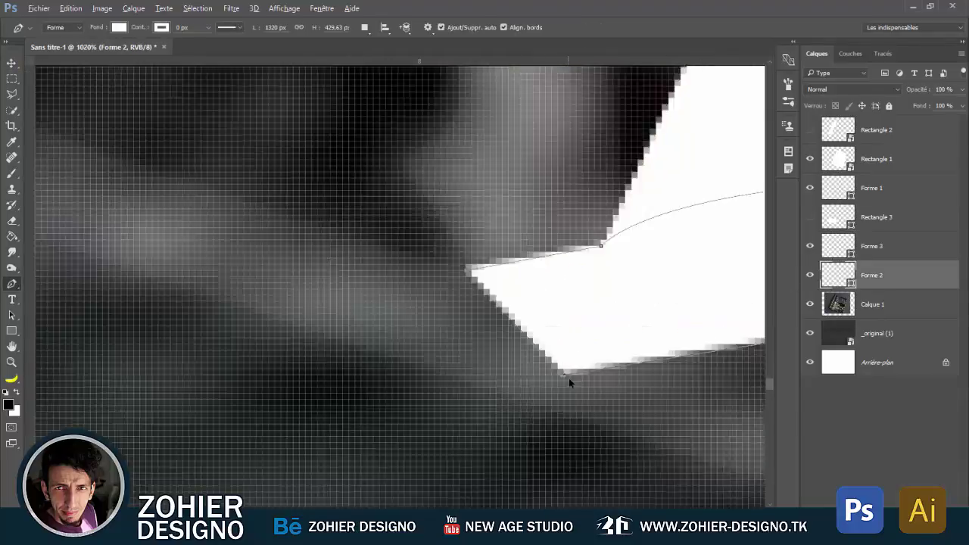
Open Rectangle 1's smart object contents and save them back to the mockup
{"action": "key", "text": "ctrl+0"}
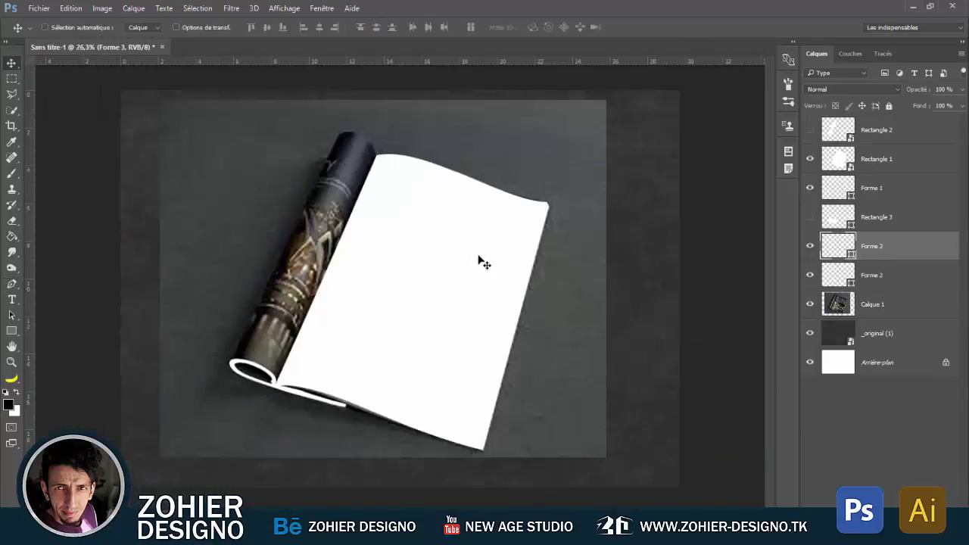
{"action": "double_click", "coordinate": [837, 158]}
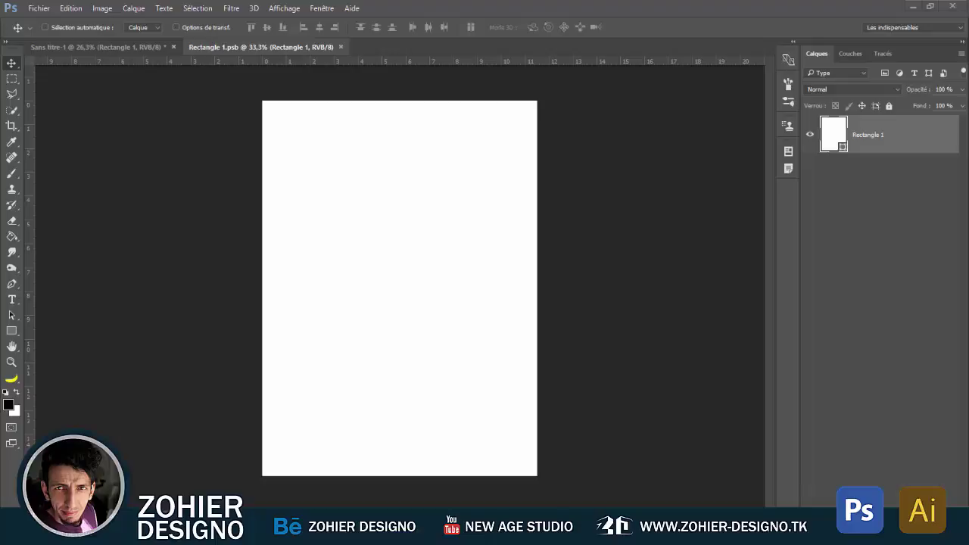
{"action": "key", "text": "ctrl+w"}
{"action": "left_click", "coordinate": [424, 206]}
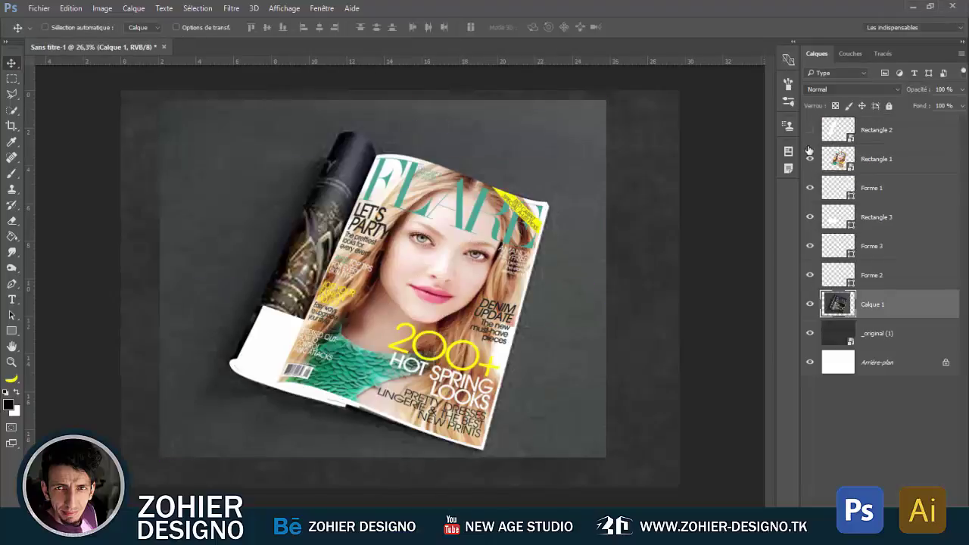
Show Rectangle 2 and place the yellow magazine cover inside its curl smart object
{"action": "left_click", "coordinate": [809, 129]}
{"action": "left_click", "coordinate": [876, 130]}
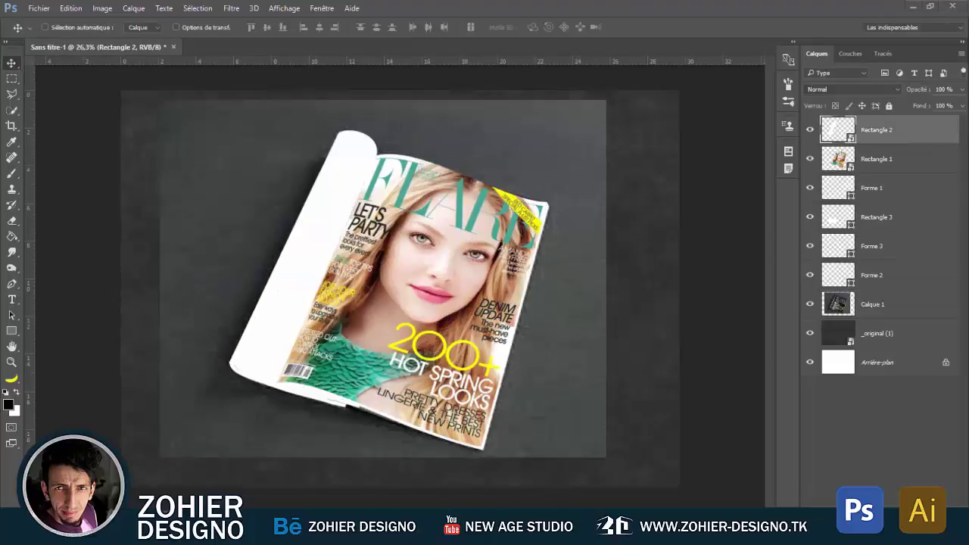
{"action": "double_click", "coordinate": [837, 130]}
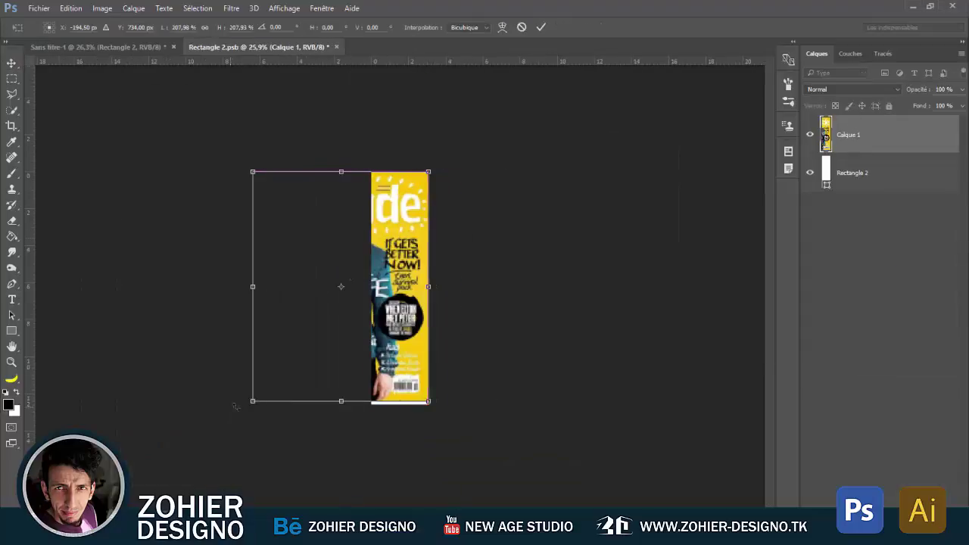
{"action": "key", "text": "Return"}
{"action": "key", "text": "ctrl+w"}
Replace the FLARE cover in Rectangle 1 with the pasted magazine article, resized to fit
{"action": "left_click", "coordinate": [876, 158]}
{"action": "double_click", "coordinate": [837, 159]}
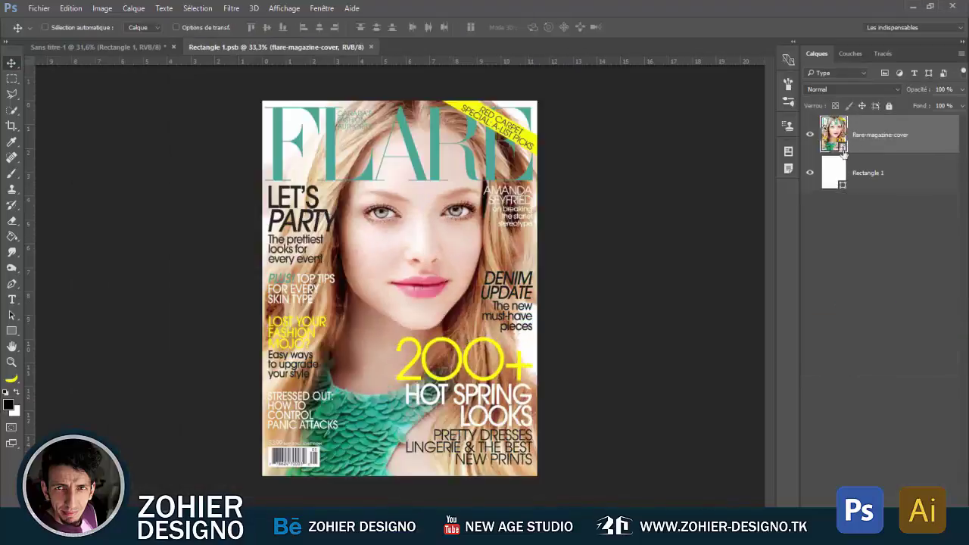
{"action": "key", "text": "Delete"}
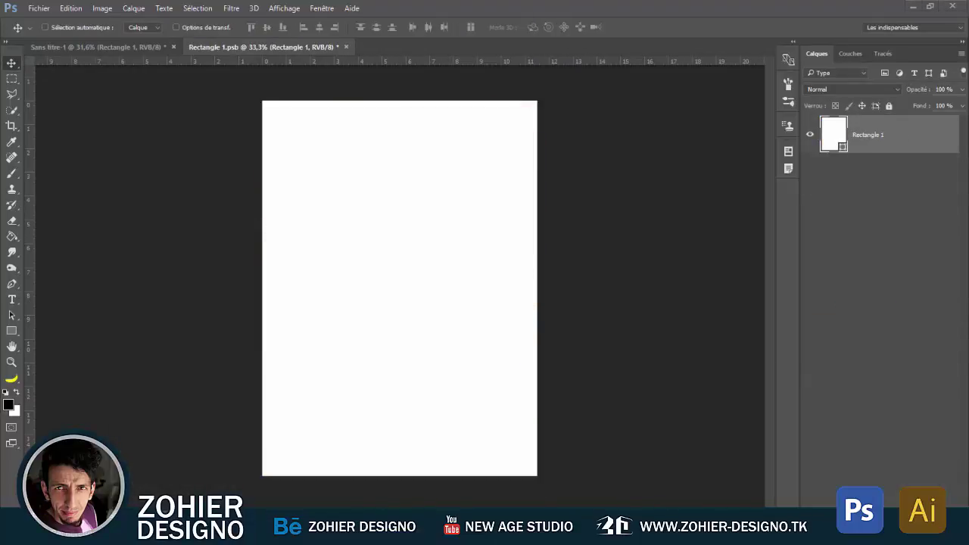
{"action": "key", "text": "ctrl+v"}
{"action": "key", "text": "ctrl+t"}
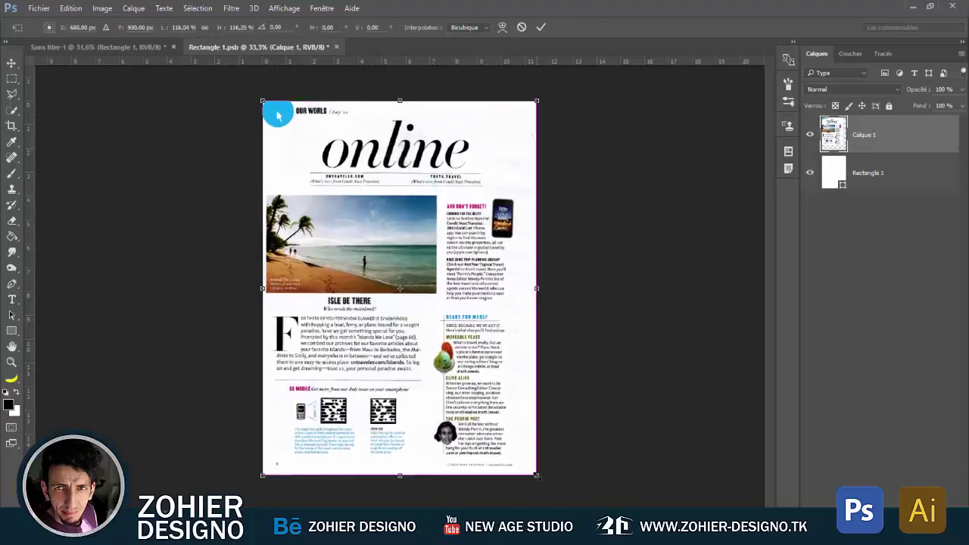
{"action": "key", "text": "Return"}
{"action": "key", "text": "ctrl+s"}
{"action": "key", "text": "ctrl+w"}
Paste the red and blue music article into Rectangle 1's contents and save
{"action": "double_click", "coordinate": [835, 162]}
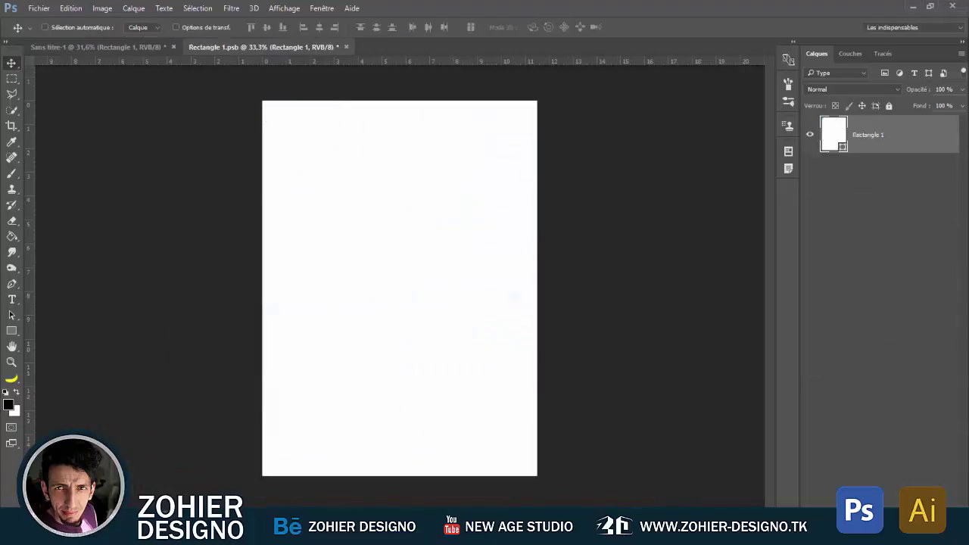
{"action": "key", "text": "ctrl+v"}
{"action": "key", "text": "Return"}
{"action": "key", "text": "ctrl+w"}
{"action": "key", "text": "Return"}
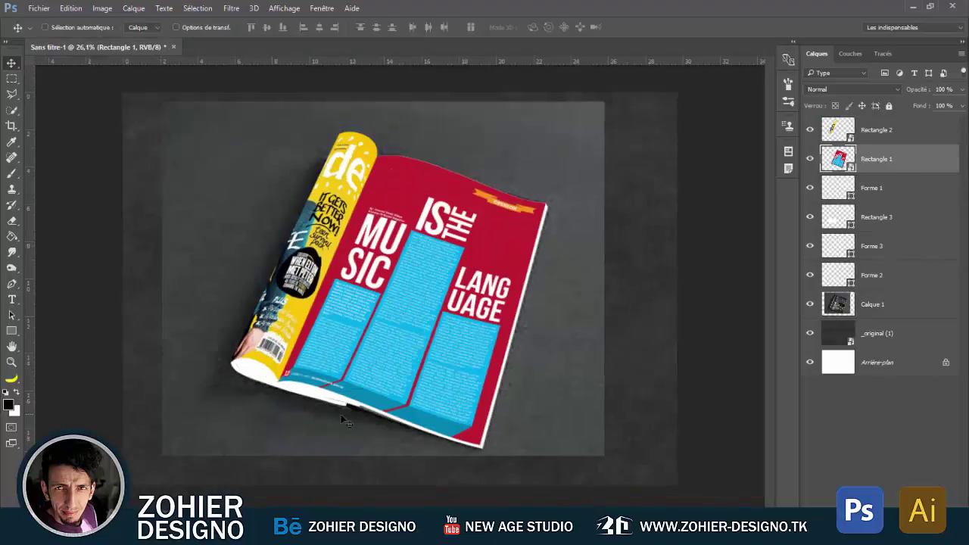
{"action": "scroll", "coordinate": [365, 248], "scroll_direction": "up", "scroll_amount": 5}
Fit the yellow curl cover and draw a coloured edge path along the lower page
{"action": "key", "text": "ctrl+t"}
{"action": "left_click_drag", "start_coordinate": [348, 330], "coordinate": [348, 335]}
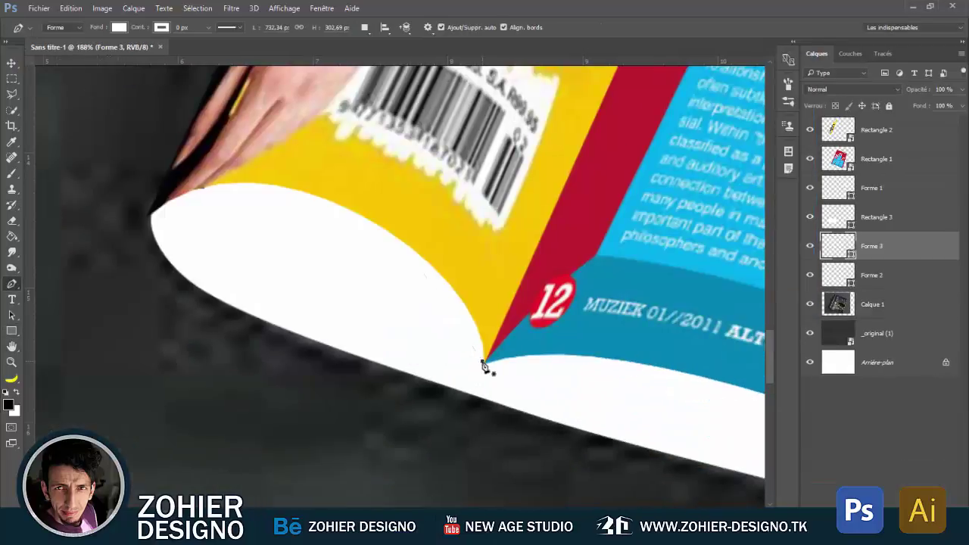
{"action": "left_click", "coordinate": [482, 361]}
{"action": "left_click_drag", "start_coordinate": [392, 237], "coordinate": [305, 190]}
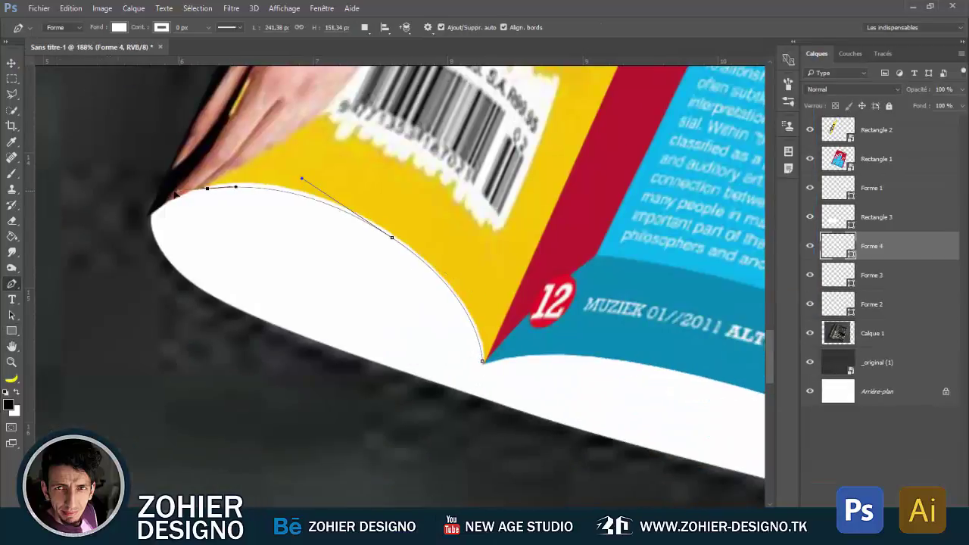
{"action": "left_click_drag", "start_coordinate": [282, 302], "coordinate": [309, 306]}
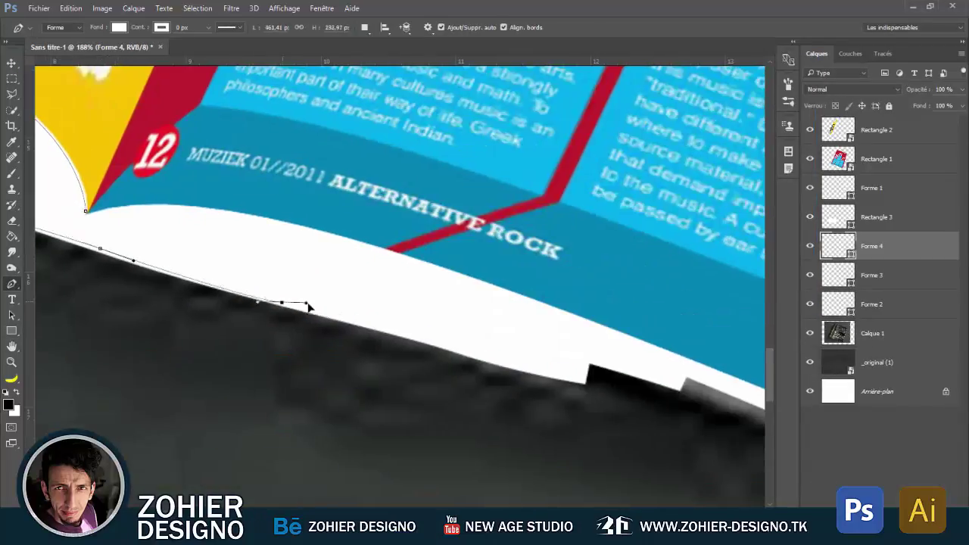
{"action": "left_click", "coordinate": [161, 27]}
{"action": "left_click", "coordinate": [159, 28]}
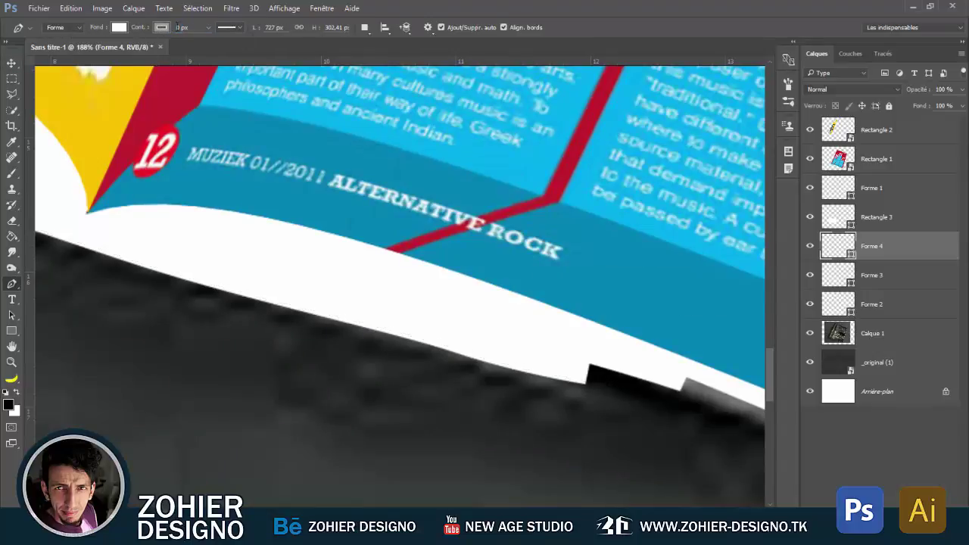
{"action": "type", "text": "0,5"}
Stack offset copies of the page-edge line with the Move tool
{"action": "key", "text": "v"}
{"action": "mouse_move", "coordinate": [532, 372]}
{"action": "left_mouse_down"}
{"action": "mouse_move", "coordinate": [502, 361]}
{"action": "mouse_move", "coordinate": [512, 346]}
{"action": "left_mouse_up"}
{"action": "scroll", "coordinate": [288, 255], "scroll_direction": "down", "scroll_amount": 2}
{"action": "scroll", "coordinate": [598, 336], "scroll_direction": "down", "scroll_amount": 3}
{"action": "scroll", "coordinate": [459, 305], "scroll_direction": "down", "scroll_amount": 2}
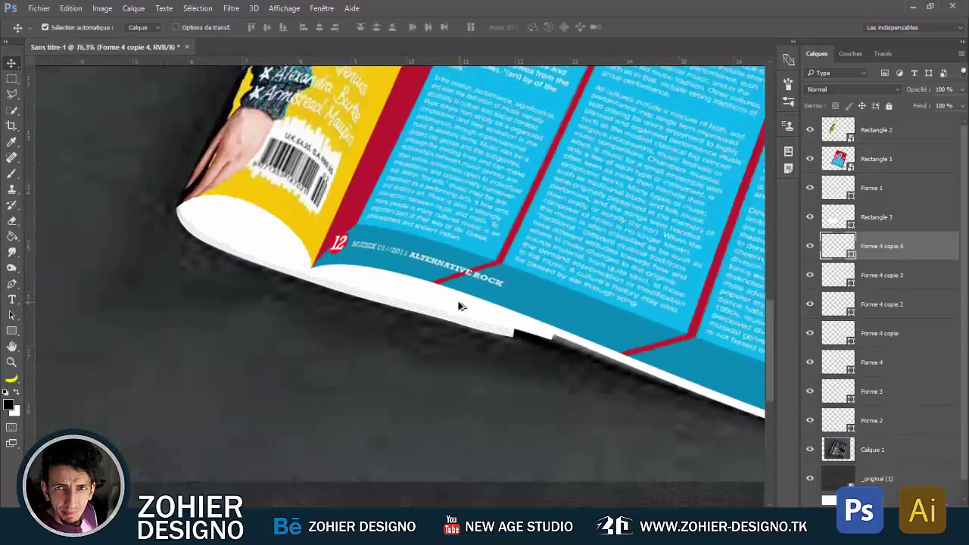
{"action": "scroll", "coordinate": [459, 305], "scroll_direction": "up", "scroll_amount": 2}
Draw another two-anchor edge path along the page and duplicate it
{"action": "key", "text": "alt+bracketright"}
{"action": "key", "text": "p"}
{"action": "left_click", "coordinate": [322, 263]}
{"action": "left_click", "coordinate": [536, 333]}
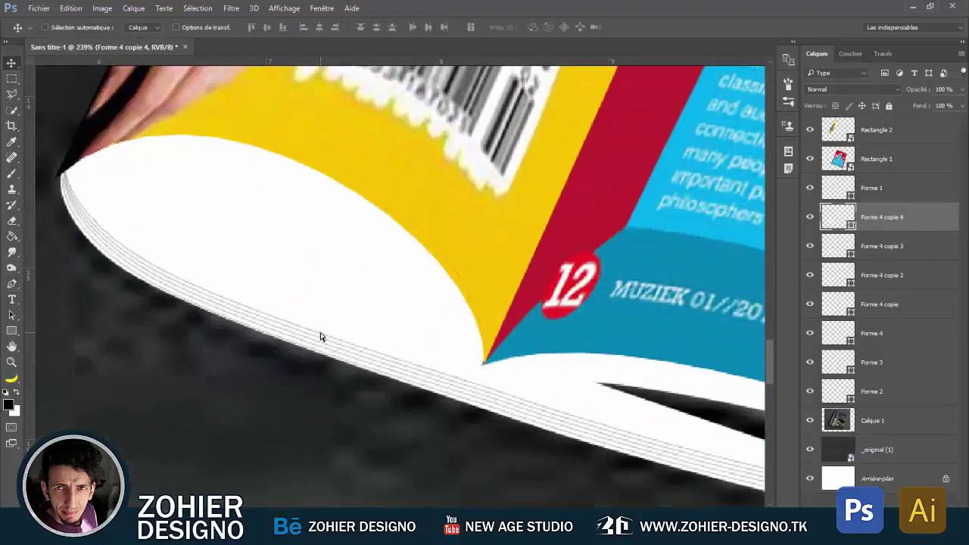
{"action": "key", "text": "ctrl+j"}
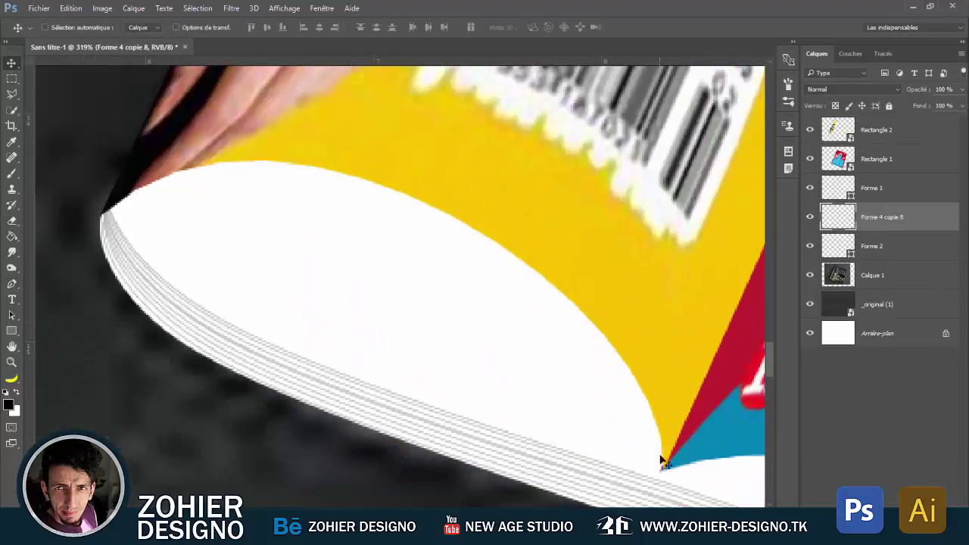
Draw a curved line along the rolled cover with a grey 0,5 px stroke
{"action": "key", "text": "p"}
{"action": "left_click", "coordinate": [662, 464]}
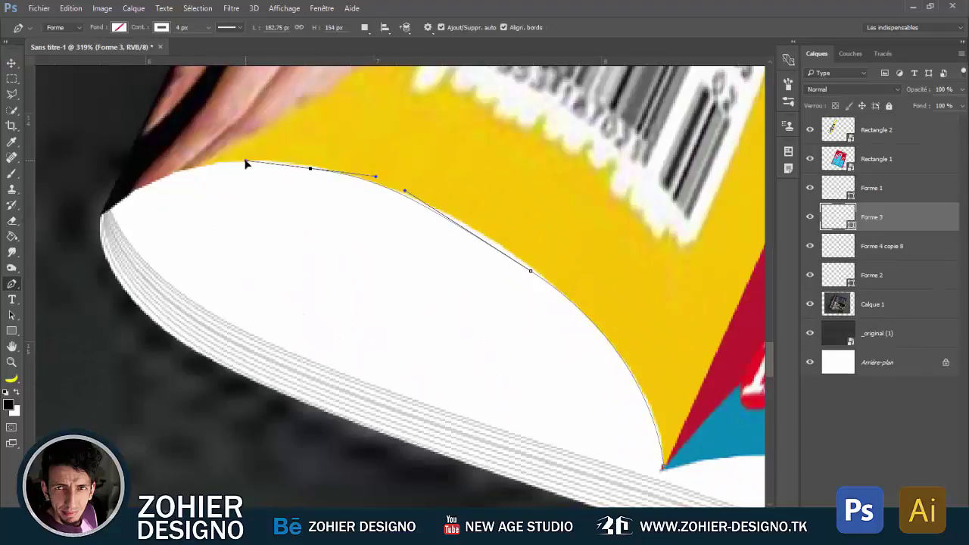
{"action": "left_click", "coordinate": [161, 27]}
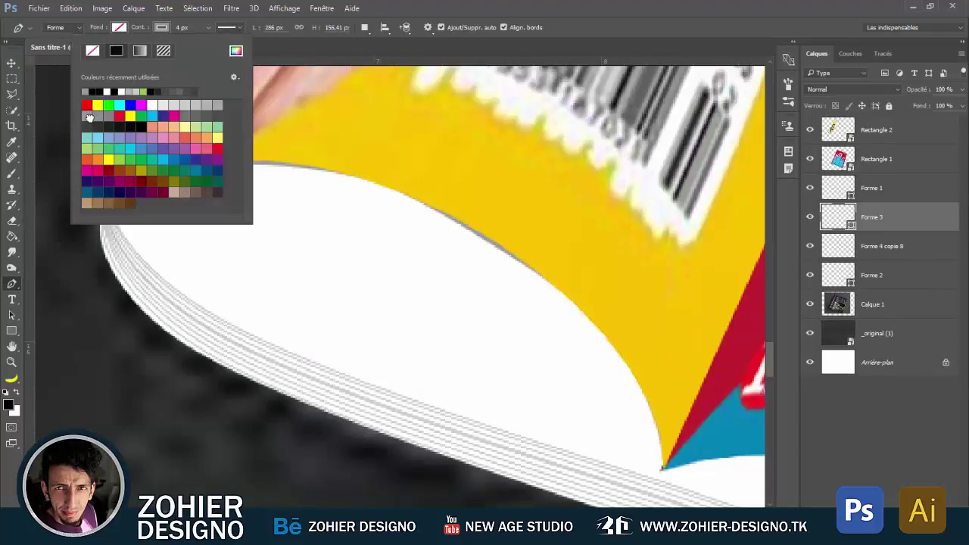
{"action": "left_click", "coordinate": [99, 83]}
{"action": "left_click", "coordinate": [182, 28]}
{"action": "type", "text": "0,5"}
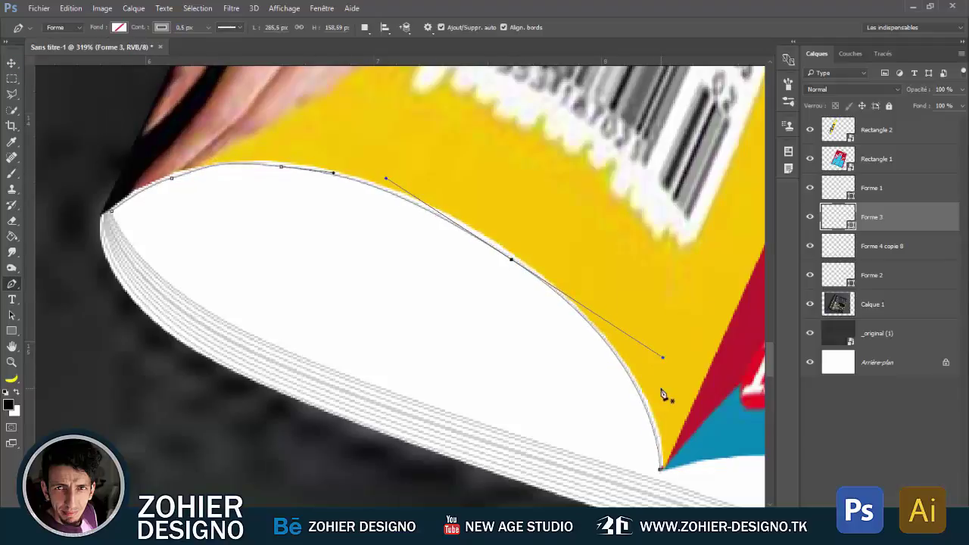
Duplicate the curved line upward twice and merge the copies into Calque 2
{"action": "left_click", "coordinate": [13, 64]}
{"action": "key", "text": "alt+Up"}
{"action": "key", "text": "alt+Up"}
{"action": "key", "text": "alt+Up"}
{"action": "key", "text": "alt+Up"}
{"action": "key", "text": "alt+Up"}
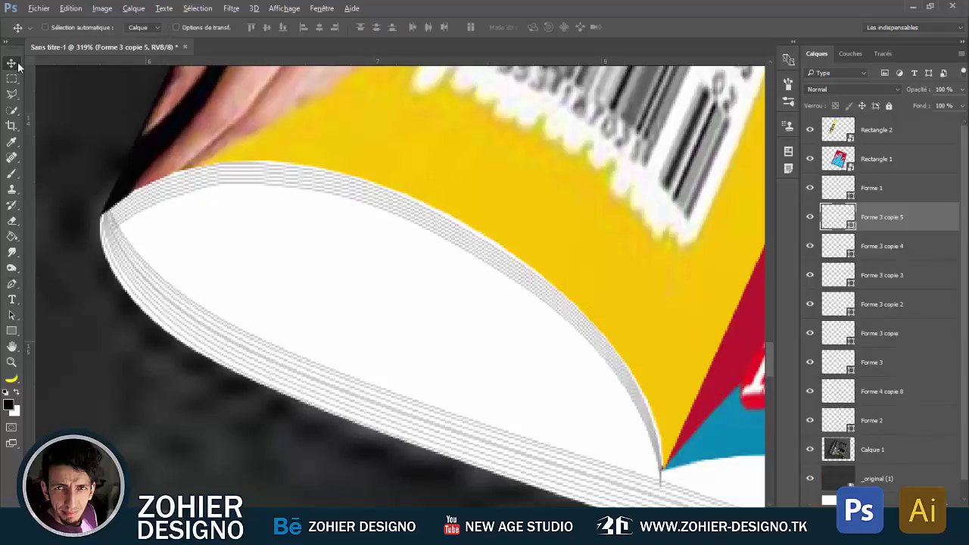
{"action": "key", "text": "alt+Up"}
{"action": "left_click", "coordinate": [912, 391], "text": "shift"}
{"action": "key", "text": "ctrl+e"}
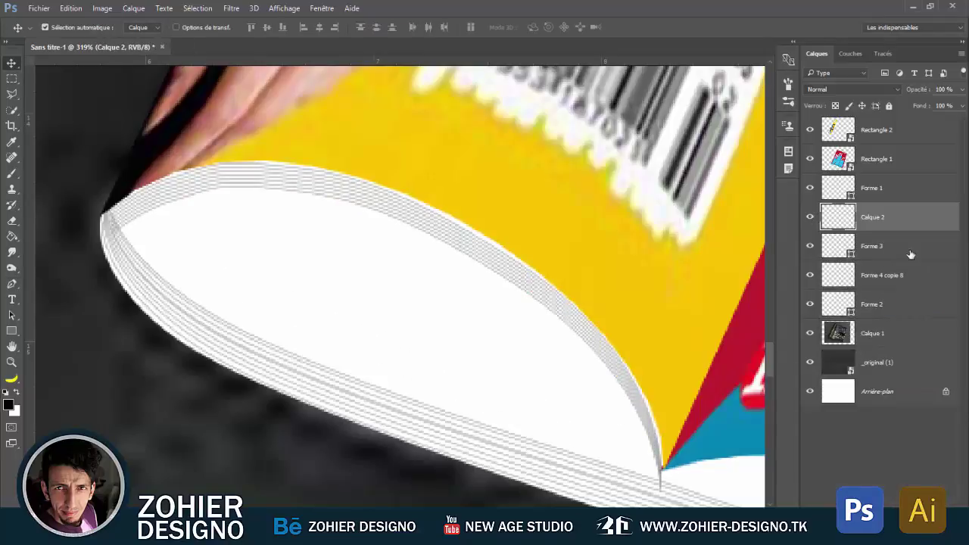
{"action": "left_click", "coordinate": [11, 223]}
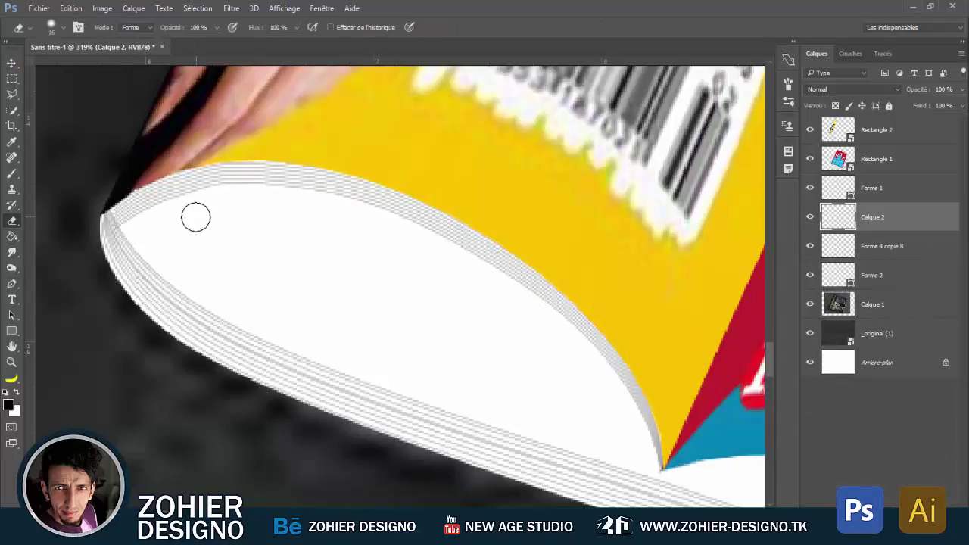
{"action": "scroll", "coordinate": [378, 265], "scroll_direction": "down", "scroll_amount": 5}
Draw a white rectangle over the lower page edge and send it below the page layers
{"action": "key", "text": "u"}
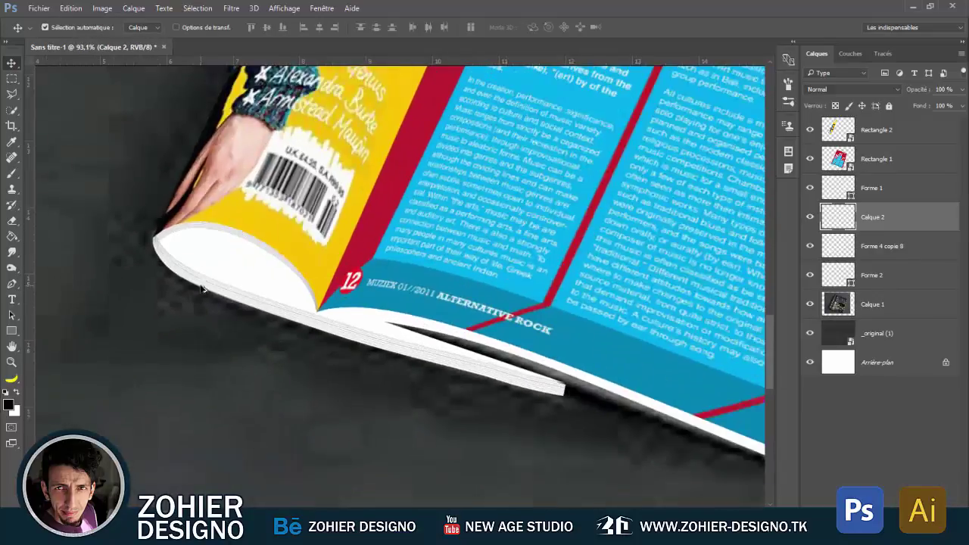
{"action": "left_click_drag", "start_coordinate": [136, 147], "coordinate": [567, 337]}
{"action": "left_click", "coordinate": [118, 27]}
{"action": "left_click", "coordinate": [110, 104]}
{"action": "key", "text": "v"}
{"action": "scroll", "coordinate": [151, 260], "scroll_direction": "up", "scroll_amount": 5}
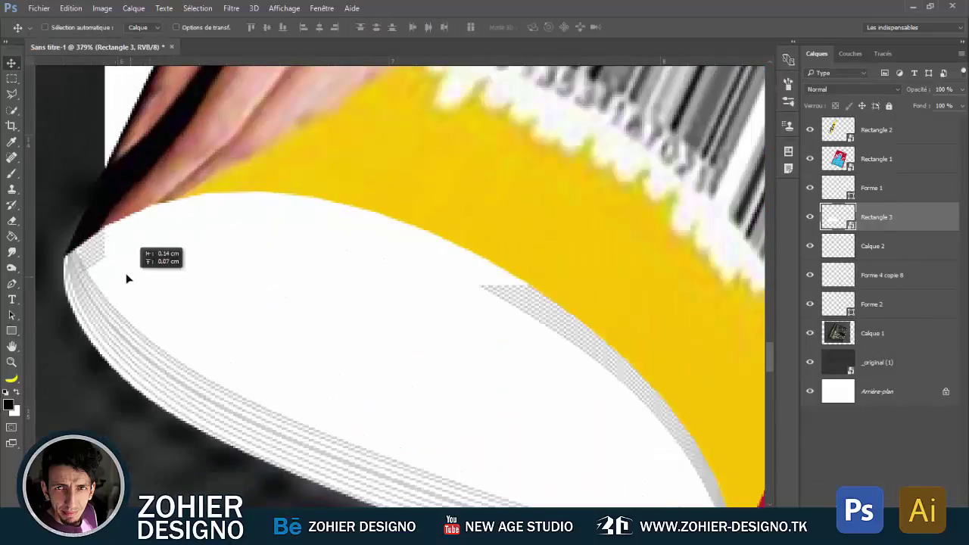
{"action": "key", "text": "ctrl+bracketleft"}
{"action": "key", "text": "ctrl+bracketleft"}
{"action": "key", "text": "ctrl+bracketleft"}
Stretch the white rectangle along the lower edge, then warp it to follow the page curve
{"action": "key", "text": "ctrl+t"}
{"action": "scroll", "coordinate": [667, 364], "scroll_direction": "down", "scroll_amount": 5}
{"action": "scroll", "coordinate": [635, 402], "scroll_direction": "up", "scroll_amount": 5}
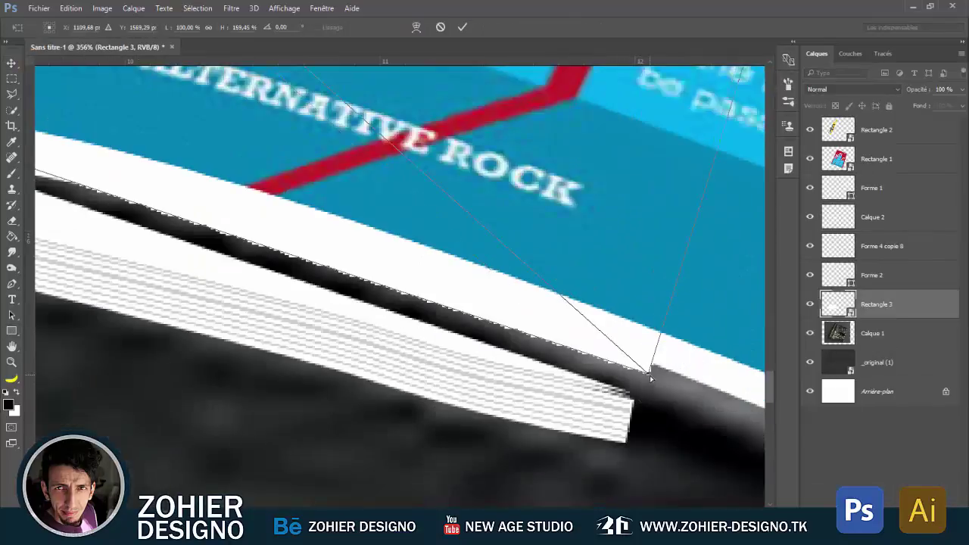
{"action": "left_click_drag", "start_coordinate": [627, 368], "coordinate": [634, 403]}
{"action": "scroll", "coordinate": [634, 403], "scroll_direction": "down", "scroll_amount": 5}
{"action": "scroll", "coordinate": [530, 270], "scroll_direction": "up", "scroll_amount": 3}
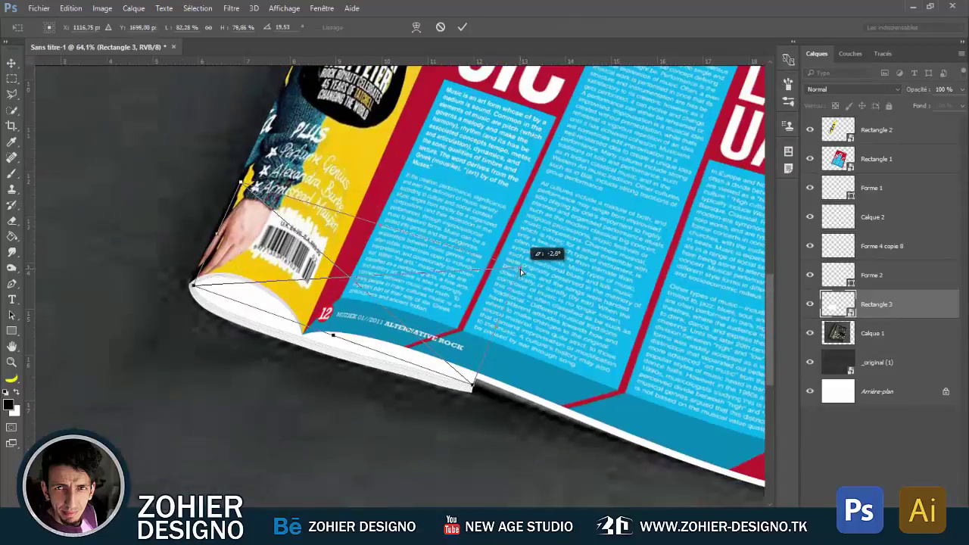
{"action": "scroll", "coordinate": [312, 327], "scroll_direction": "up", "scroll_amount": 2}
{"action": "key", "text": "Return"}
{"action": "key", "text": "ctrl+t"}
{"action": "left_click_drag", "start_coordinate": [465, 342], "coordinate": [152, 305]}
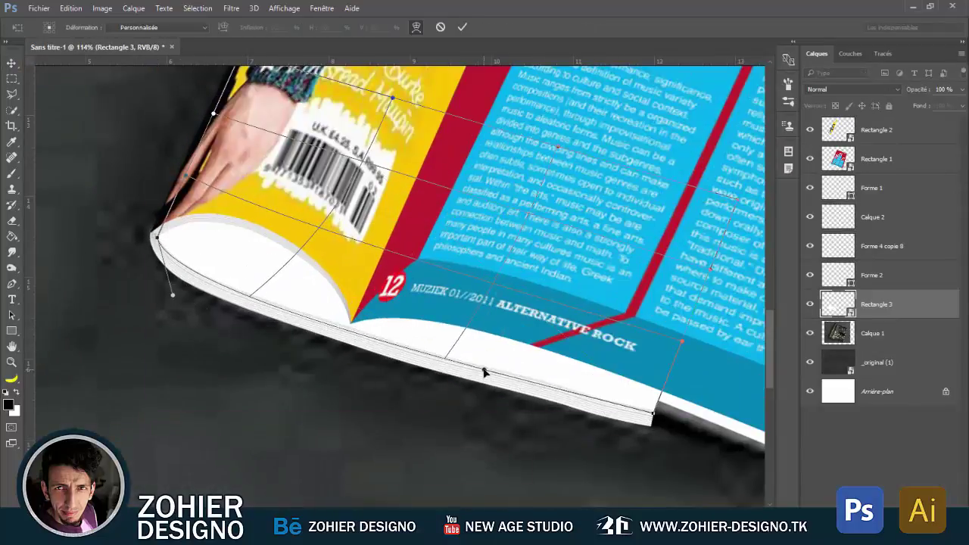
{"action": "scroll", "coordinate": [484, 372], "scroll_direction": "up", "scroll_amount": 4}
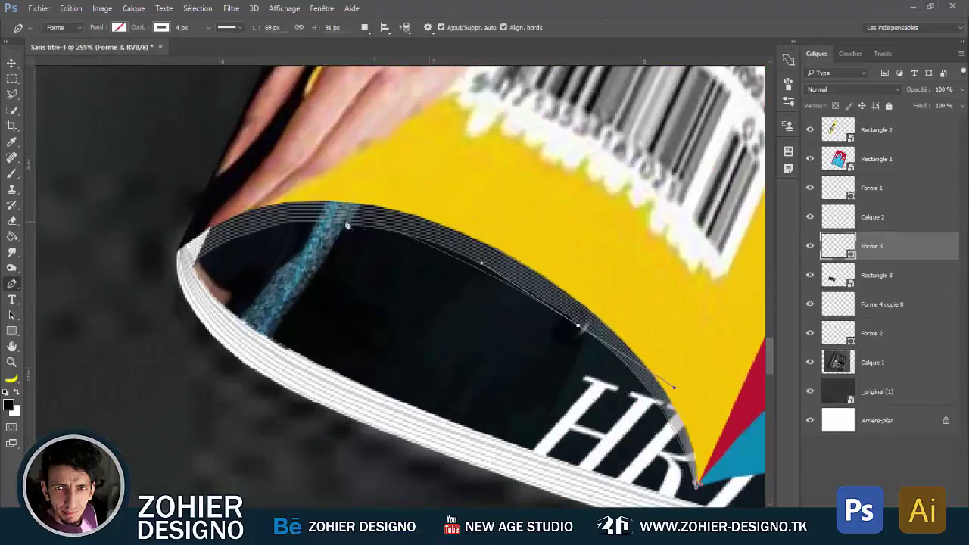
Curve the white edge line around the curl's inner rim and select Calque 2 for cleanup
{"action": "left_click_drag", "start_coordinate": [325, 221], "coordinate": [227, 217]}
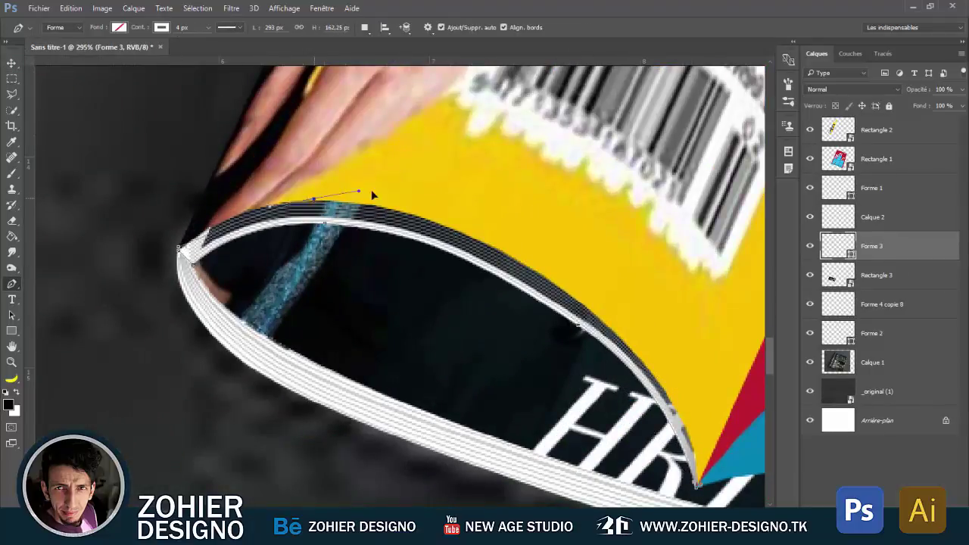
{"action": "left_click_drag", "start_coordinate": [613, 326], "coordinate": [585, 261]}
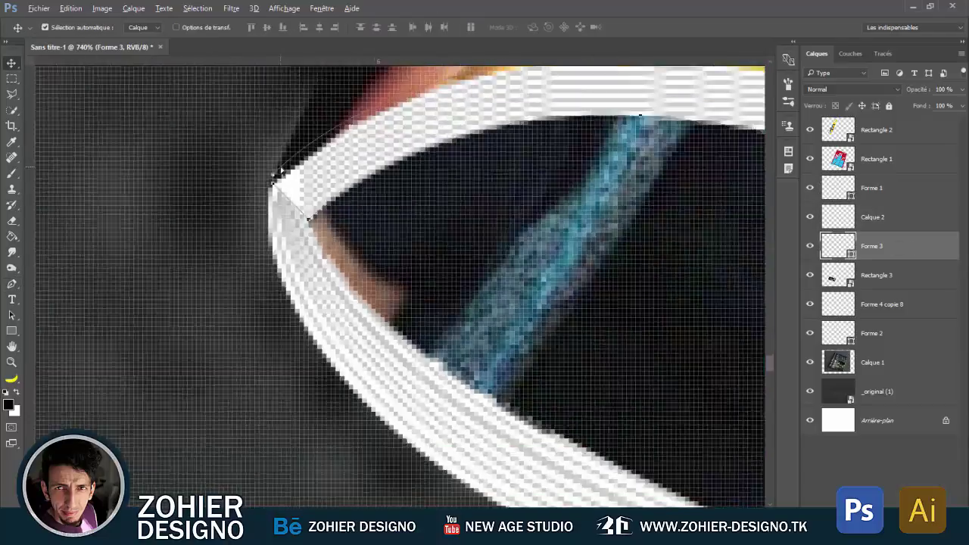
{"action": "left_click", "coordinate": [887, 226]}
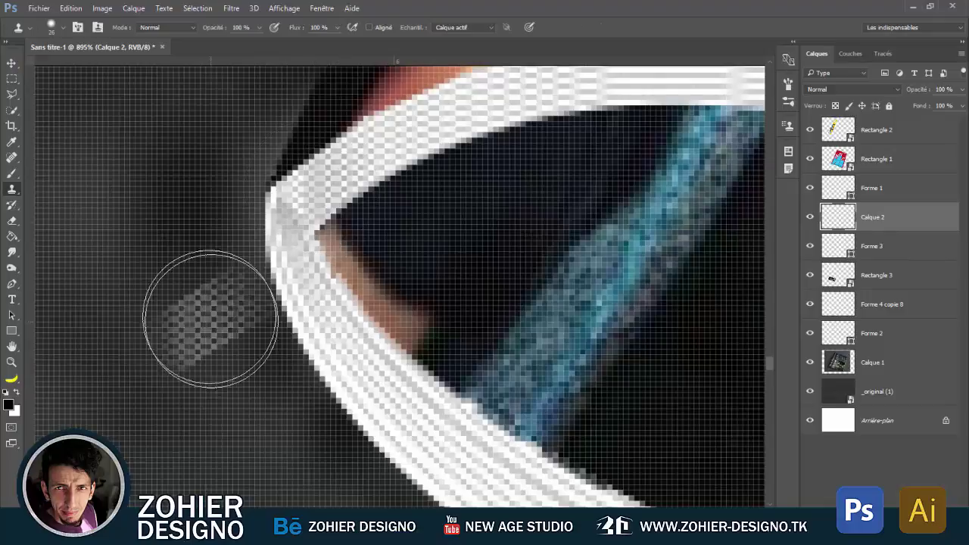
{"action": "key", "text": "e"}
{"action": "scroll", "coordinate": [391, 205], "scroll_direction": "down", "scroll_amount": 5}
{"action": "scroll", "coordinate": [318, 249], "scroll_direction": "down", "scroll_amount": 3}
{"action": "scroll", "coordinate": [522, 256], "scroll_direction": "down", "scroll_amount": 3}
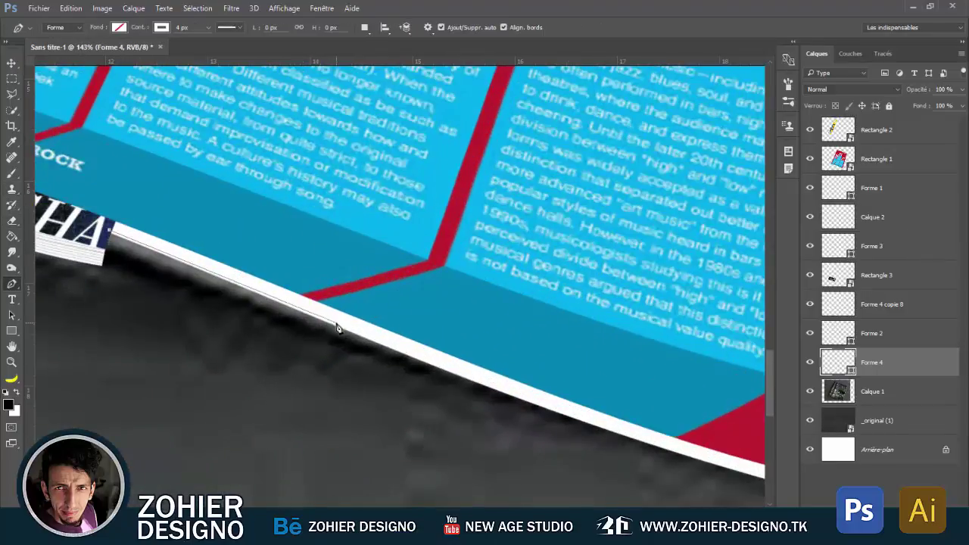
Trace a closed Forme 4 shape along the page's outer edge with no stroke
{"action": "left_click", "coordinate": [338, 328]}
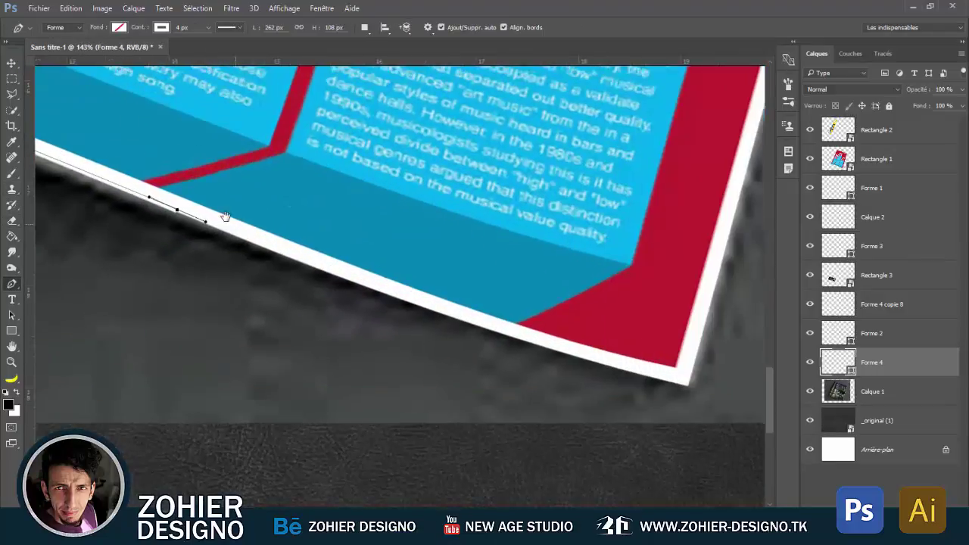
{"action": "left_click", "coordinate": [669, 374]}
{"action": "left_click", "coordinate": [161, 27]}
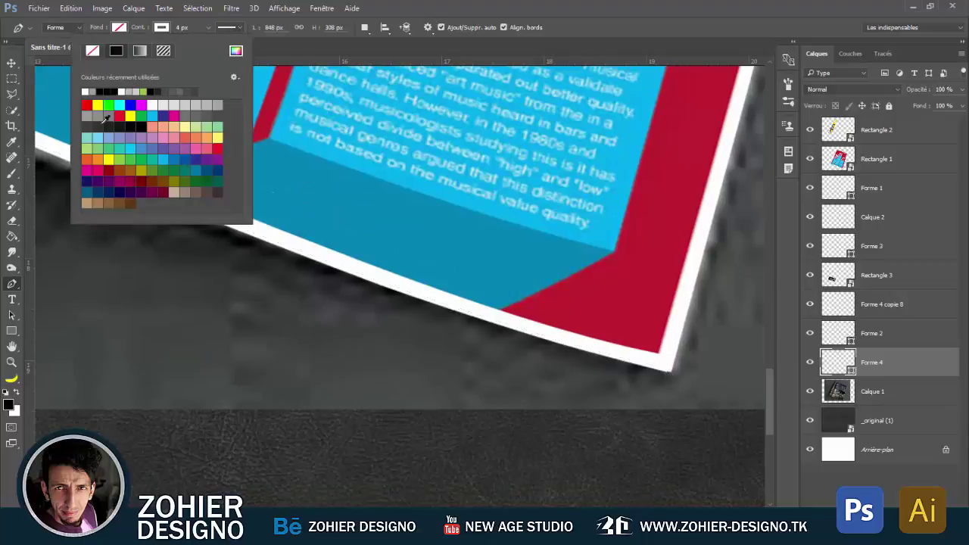
{"action": "left_click", "coordinate": [79, 50]}
{"action": "left_click_drag", "start_coordinate": [870, 361], "coordinate": [892, 292]}
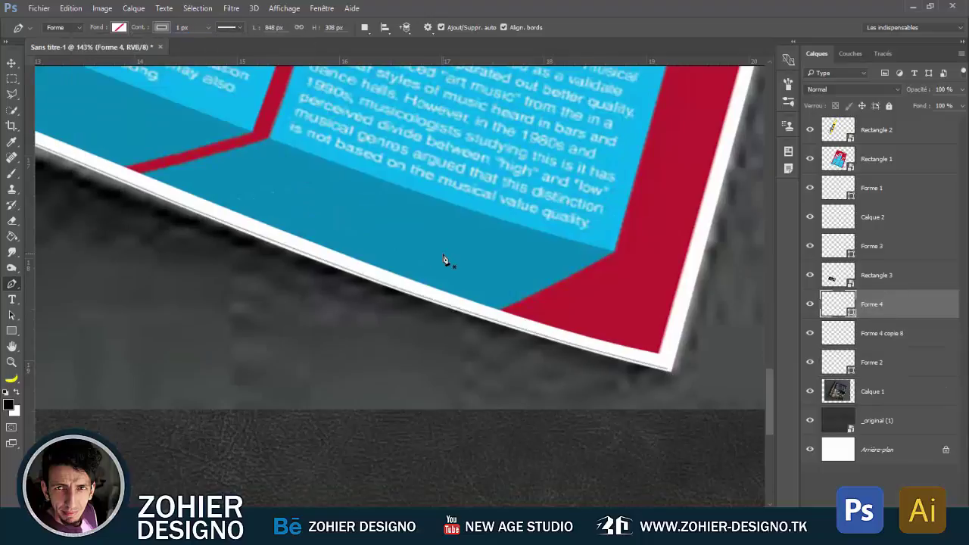
{"action": "scroll", "coordinate": [444, 259], "scroll_direction": "up", "scroll_amount": 3}
Add an anchor on the right edge and move Forme 4 beneath Rectangle 1
{"action": "left_click", "coordinate": [381, 385]}
{"action": "scroll", "coordinate": [407, 303], "scroll_direction": "up", "scroll_amount": 3}
{"action": "scroll", "coordinate": [415, 210], "scroll_direction": "up", "scroll_amount": 3}
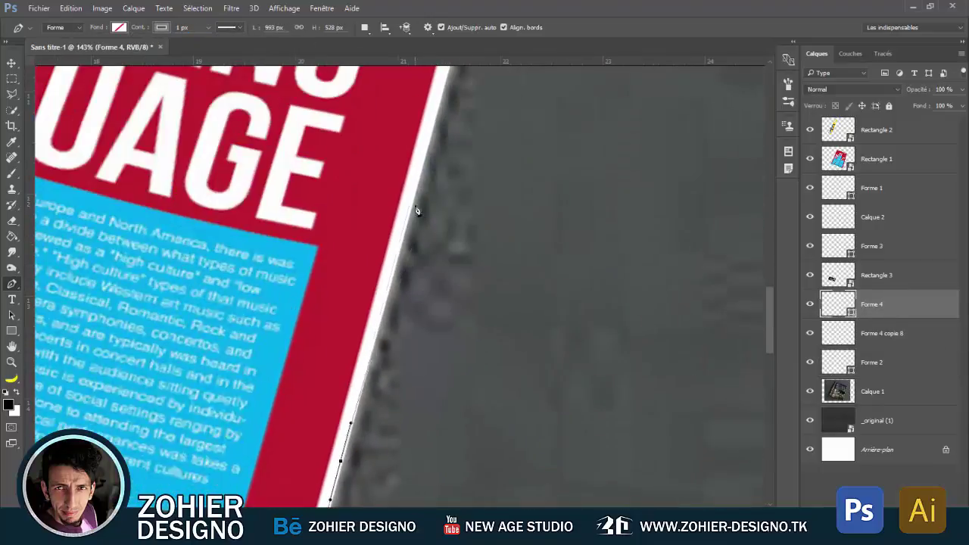
{"action": "scroll", "coordinate": [415, 210], "scroll_direction": "up", "scroll_amount": 3}
{"action": "scroll", "coordinate": [404, 151], "scroll_direction": "up", "scroll_amount": 3}
{"action": "scroll", "coordinate": [421, 126], "scroll_direction": "down", "scroll_amount": 3}
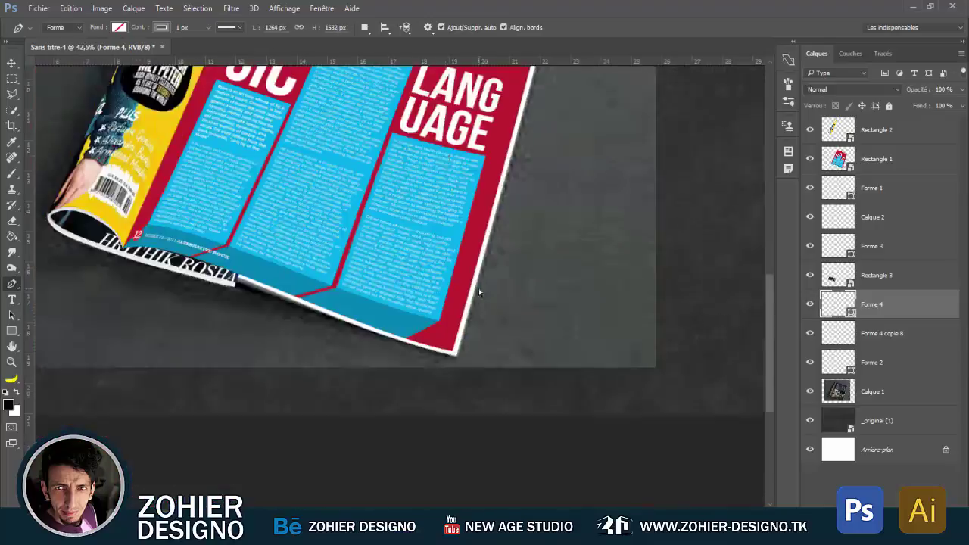
{"action": "scroll", "coordinate": [469, 378], "scroll_direction": "up", "scroll_amount": 5}
{"action": "left_click_drag", "start_coordinate": [870, 304], "coordinate": [878, 189]}
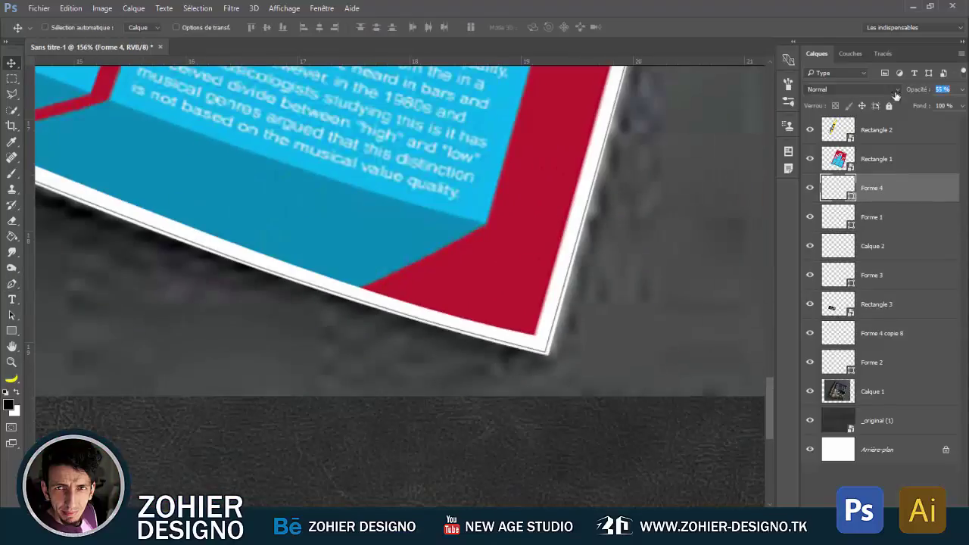
Repeat Forme 4 as stacked offset copies along the bottom edge and merge selected layers
{"action": "key", "text": "ctrl+alt+shift+t"}
{"action": "key", "text": "ctrl+alt+shift+t"}
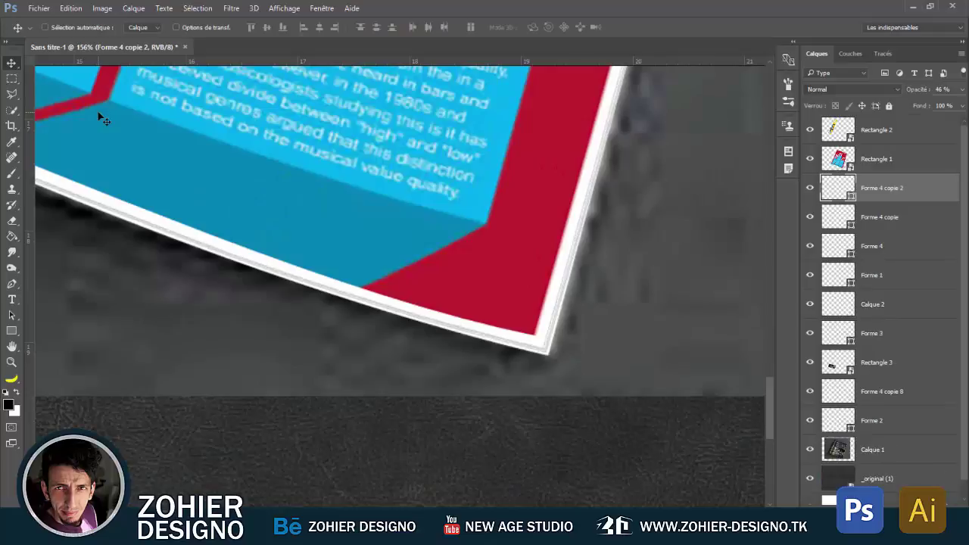
{"action": "key", "text": "ctrl+alt+shift+t"}
{"action": "key", "text": "ctrl+alt+shift+t"}
{"action": "key", "text": "ctrl+alt+shift+t"}
{"action": "key", "text": "ctrl+alt+shift+t"}
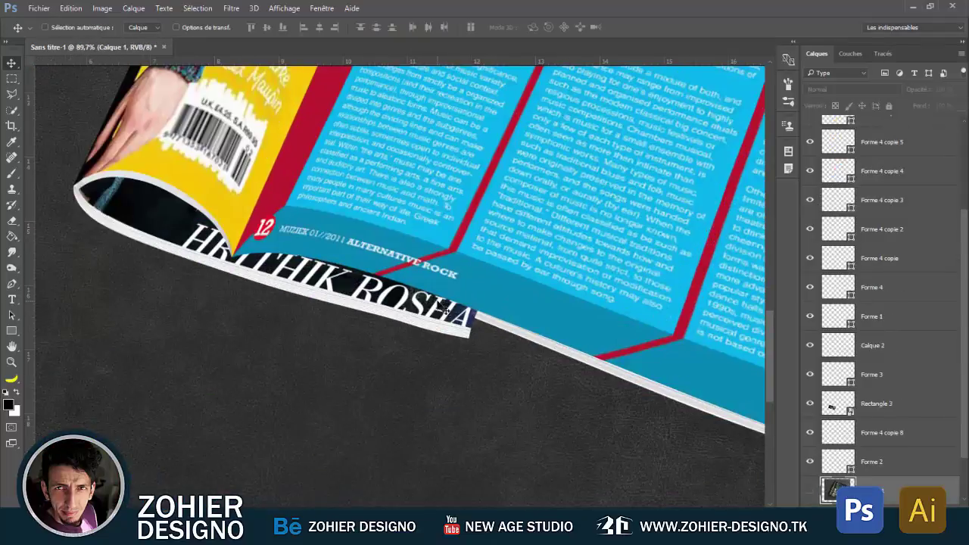
{"action": "left_click", "coordinate": [609, 318]}
{"action": "scroll", "coordinate": [878, 303], "scroll_direction": "up", "scroll_amount": 5}
{"action": "left_click", "coordinate": [871, 362]}
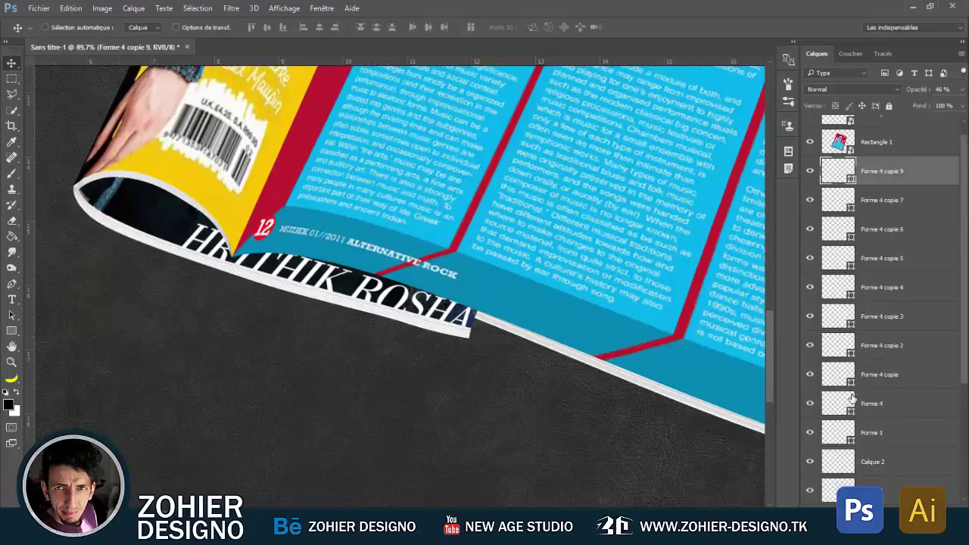
{"action": "left_click", "coordinate": [830, 187], "text": "shift"}
{"action": "key", "text": "ctrl+e"}
Trace the page's lower white edge from tip to red corner as a new line shape, Forme 5
{"action": "scroll", "coordinate": [502, 369], "scroll_direction": "up", "scroll_amount": 2}
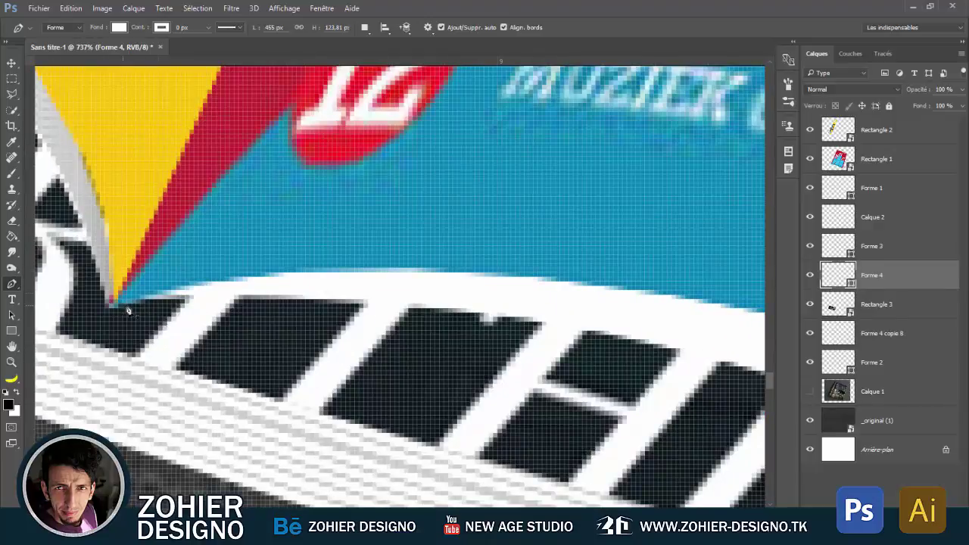
{"action": "left_click", "coordinate": [123, 306]}
{"action": "left_click", "coordinate": [760, 382]}
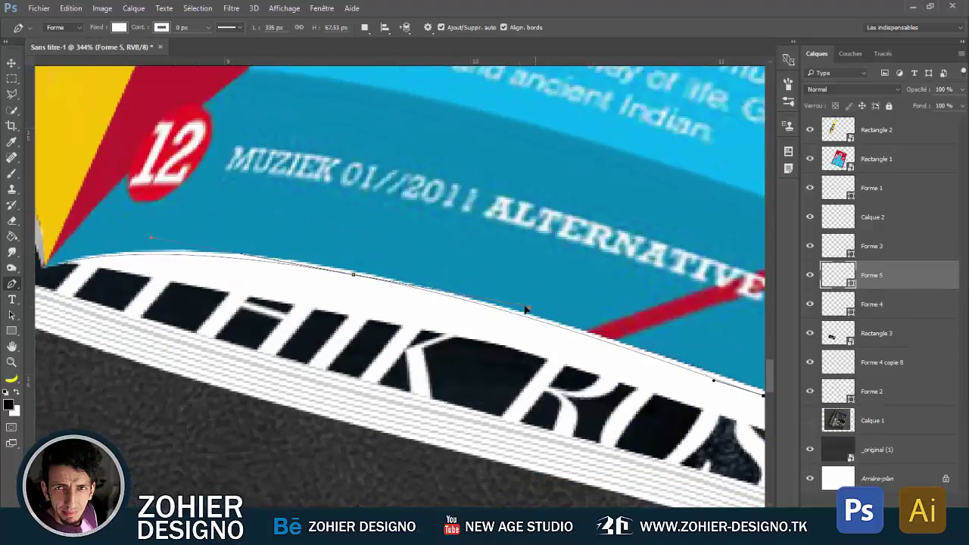
{"action": "left_click", "coordinate": [519, 305]}
{"action": "left_click", "coordinate": [532, 315]}
{"action": "left_click", "coordinate": [374, 295]}
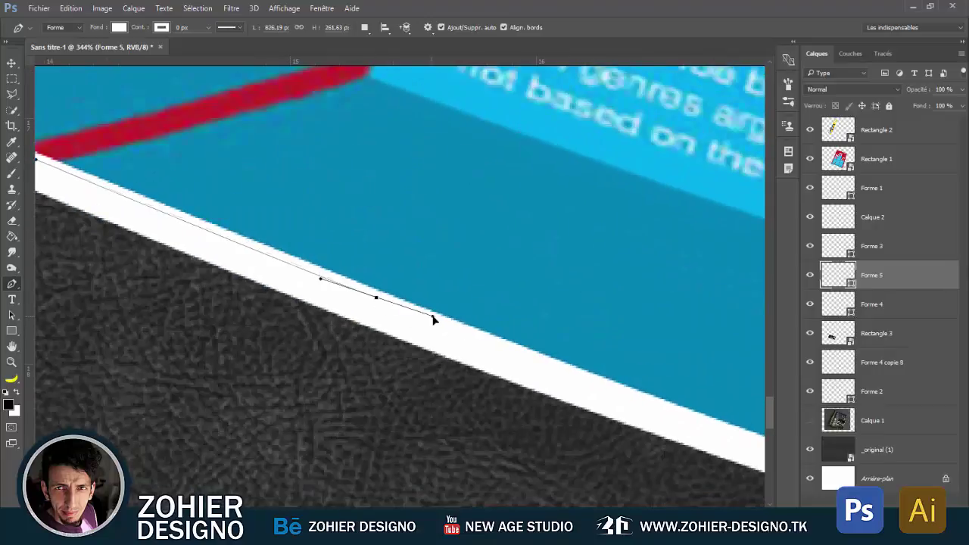
{"action": "left_click", "coordinate": [455, 328]}
{"action": "scroll", "coordinate": [532, 378], "scroll_direction": "right", "scroll_amount": 5}
Give the Forme 5 line a 1 px stroke and set its stroke colour
{"action": "left_click", "coordinate": [547, 376]}
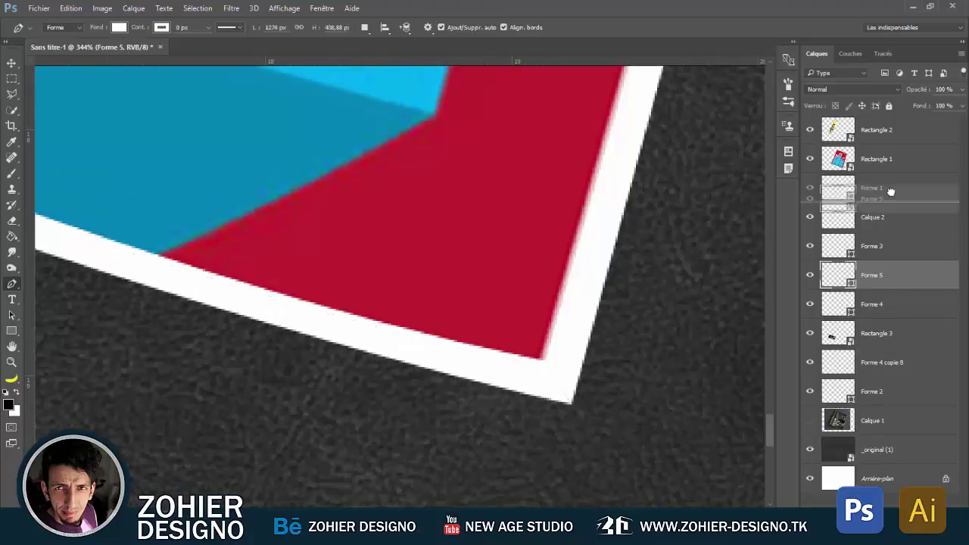
{"action": "left_click", "coordinate": [156, 29]}
{"action": "left_click", "coordinate": [203, 106]}
{"action": "key", "text": "Return"}
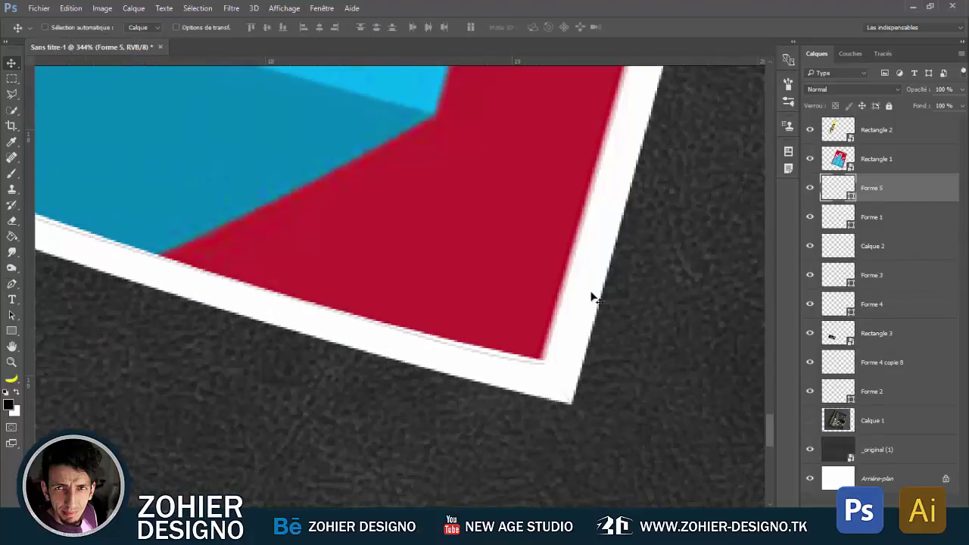
Make six offset copies of Forme 5 stacked inside the white band, up to 'Forme 5 copie 6'
{"action": "key", "text": "v"}
{"action": "scroll", "coordinate": [590, 295], "scroll_direction": "up", "scroll_amount": 5}
{"action": "key", "text": "ctrl+j"}
{"action": "key", "text": "ctrl+j"}
{"action": "scroll", "coordinate": [691, 389], "scroll_direction": "up", "scroll_amount": 3}
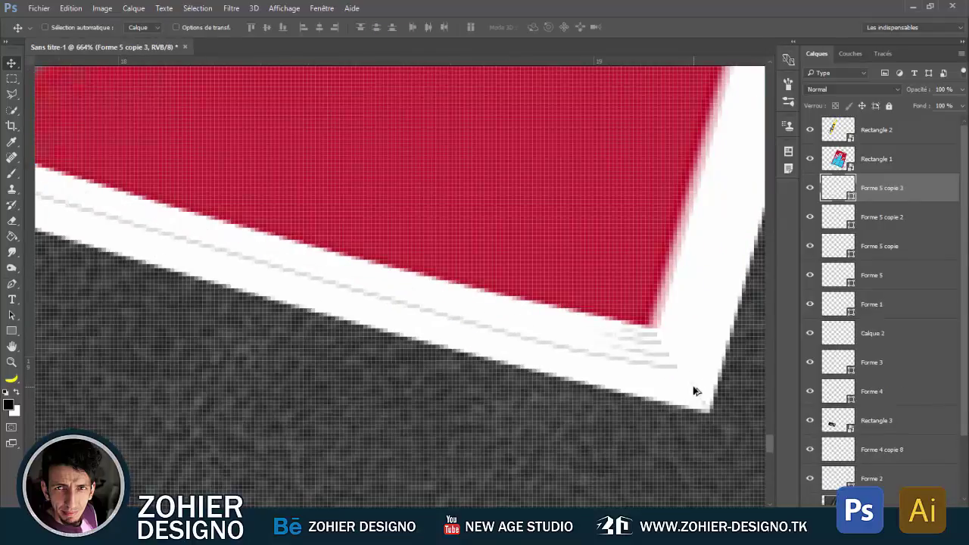
{"action": "key", "text": "ctrl+e"}
{"action": "key", "text": "ctrl+e"}
{"action": "left_click_drag", "start_coordinate": [590, 336], "coordinate": [597, 346]}
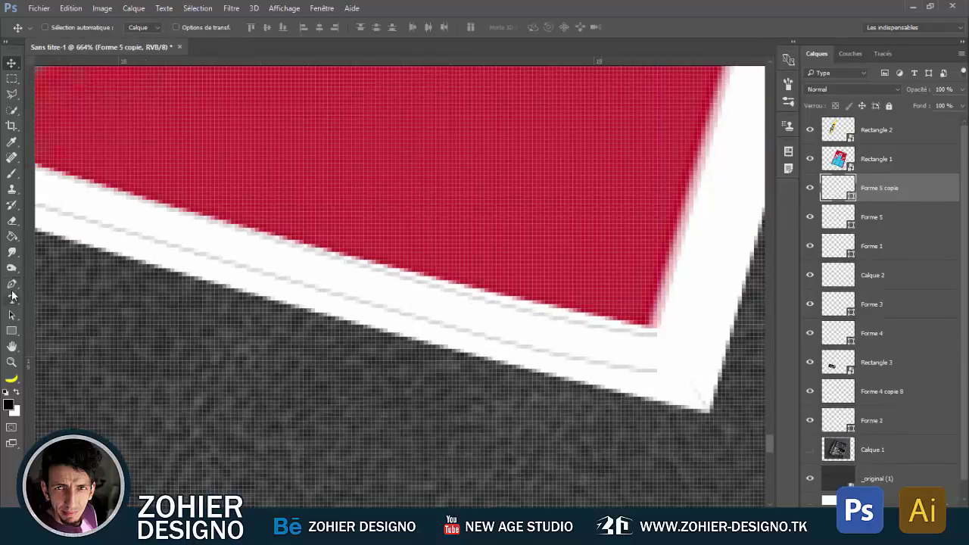
{"action": "key", "text": "ctrl+alt+shift+t"}
{"action": "key", "text": "ctrl+alt+shift+t"}
{"action": "key", "text": "ctrl+alt+shift+t"}
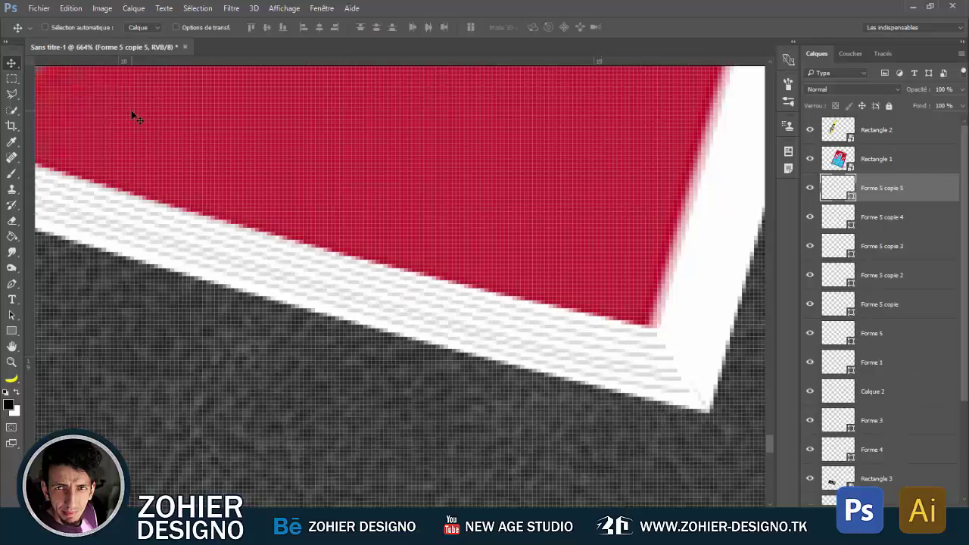
{"action": "key", "text": "ctrl+alt+shift+t"}
{"action": "scroll", "coordinate": [190, 218], "scroll_direction": "down", "scroll_amount": 5}
{"action": "mouse_move", "coordinate": [189, 219]}
{"action": "left_mouse_down"}
{"action": "mouse_move", "coordinate": [432, 234]}
{"action": "mouse_move", "coordinate": [417, 265]}
{"action": "left_mouse_up"}
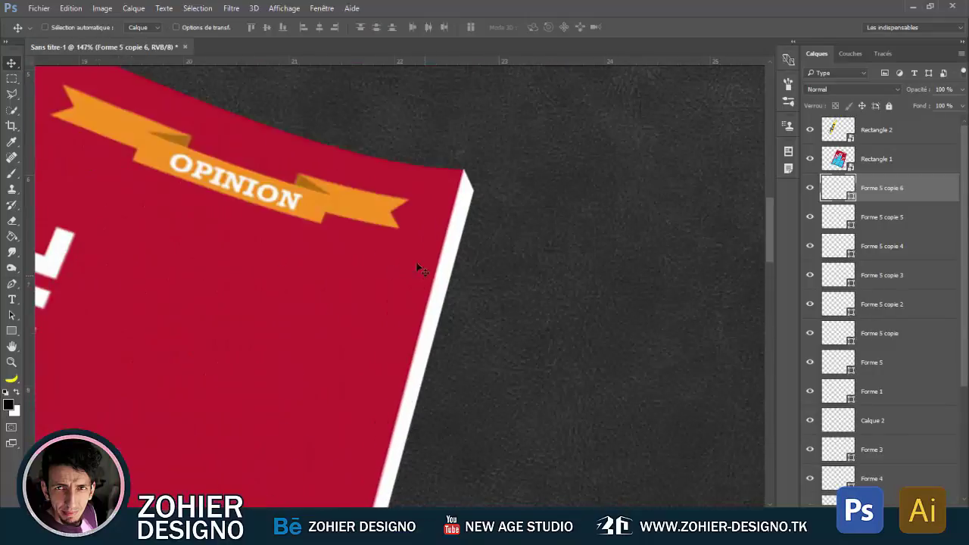
{"action": "key", "text": "p"}
{"action": "scroll", "coordinate": [387, 371], "scroll_direction": "down", "scroll_amount": 5}
Finish the right page-edge line Forme 6 and pan along the curled lower edge
{"action": "scroll", "coordinate": [432, 324], "scroll_direction": "down", "scroll_amount": 2}
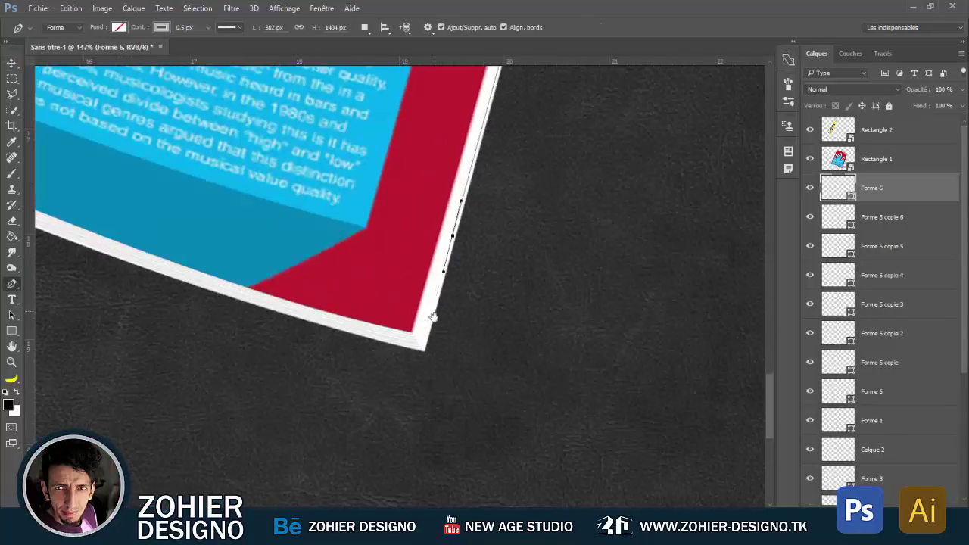
{"action": "scroll", "coordinate": [443, 346], "scroll_direction": "up", "scroll_amount": 5}
{"action": "left_click", "coordinate": [11, 63]}
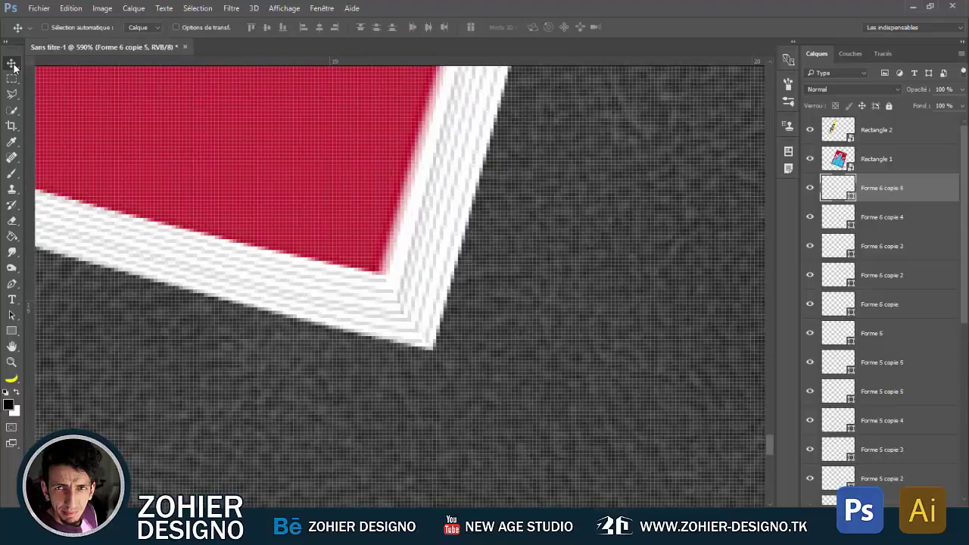
{"action": "left_click", "coordinate": [429, 261], "text": "ctrl"}
{"action": "scroll", "coordinate": [429, 261], "scroll_direction": "down", "scroll_amount": 5, "text": "alt"}
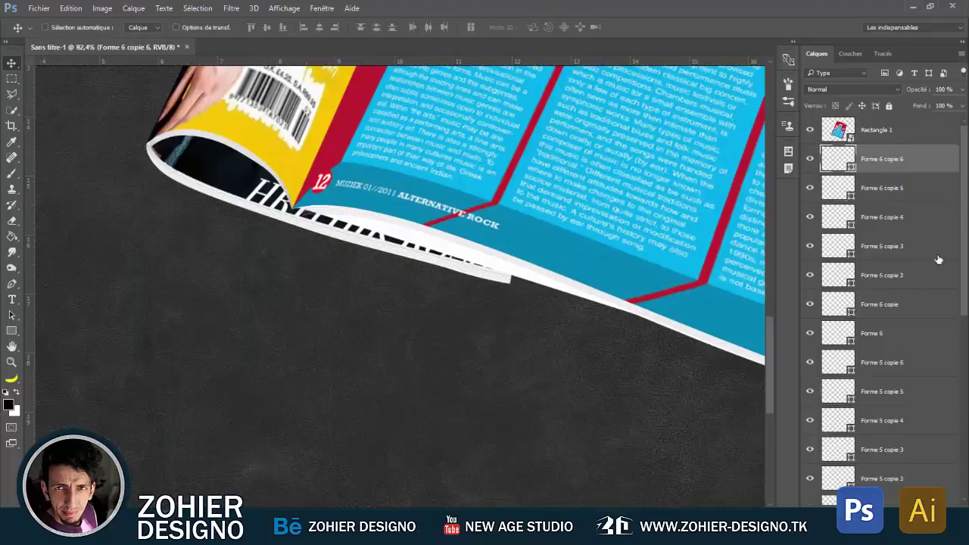
{"action": "scroll", "coordinate": [809, 424], "scroll_direction": "down", "scroll_amount": 3}
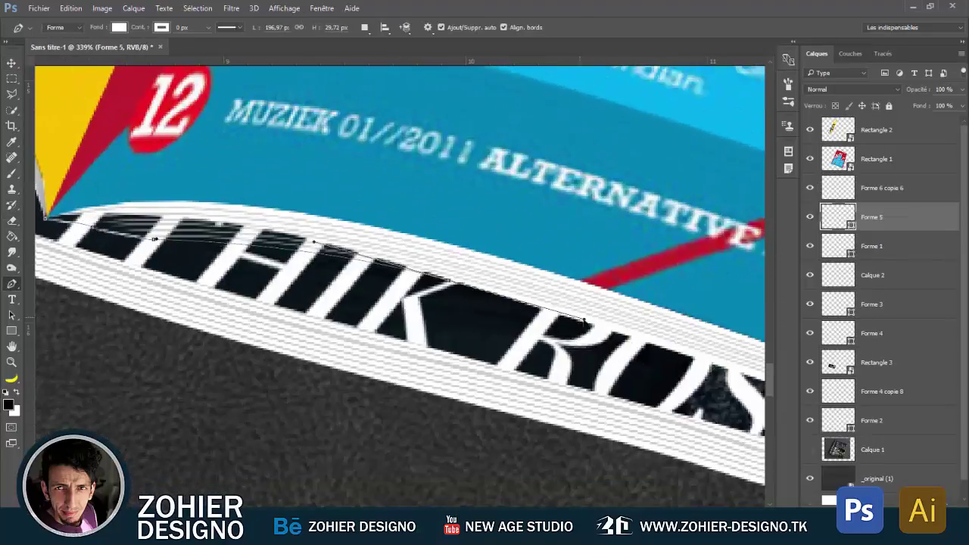
{"action": "left_click_drag", "start_coordinate": [261, 262], "coordinate": [338, 271]}
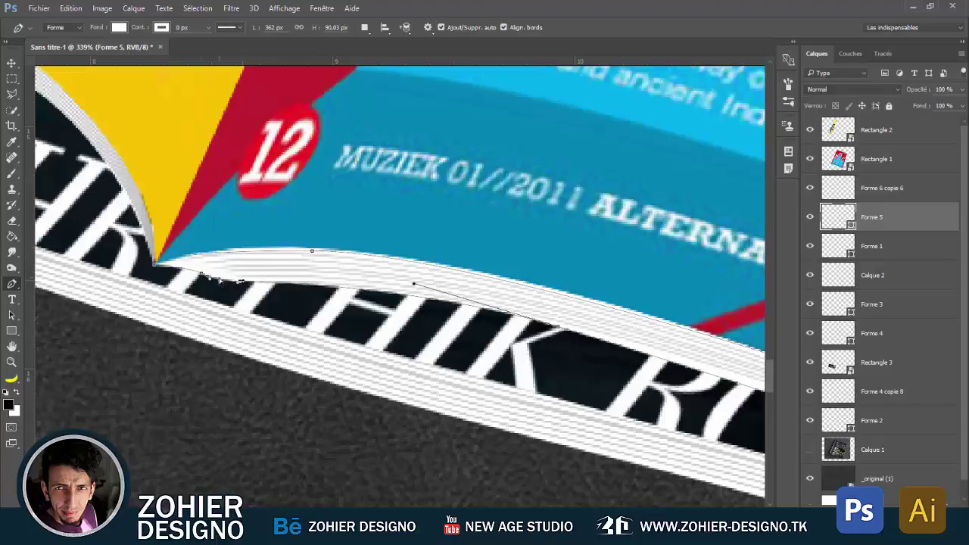
{"action": "scroll", "coordinate": [326, 294], "scroll_direction": "down", "scroll_amount": 5}
{"action": "scroll", "coordinate": [326, 294], "scroll_direction": "up", "scroll_amount": 5}
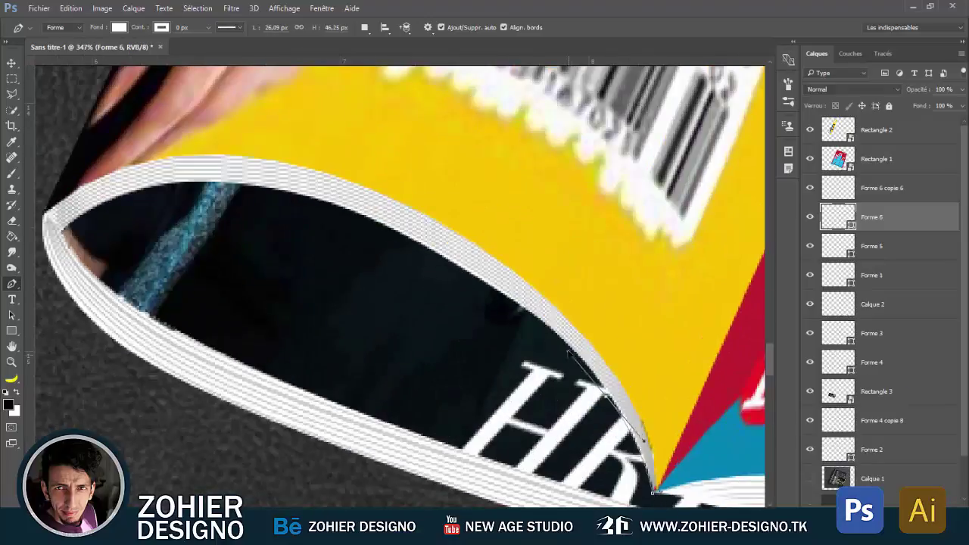
Send Forme 6 down to just above Rectangle 3 and bend it along the yellow curl
{"action": "key", "text": "ctrl+bracketleft"}
{"action": "key", "text": "ctrl+bracketleft"}
{"action": "key", "text": "ctrl+bracketleft"}
{"action": "key", "text": "ctrl+bracketleft"}
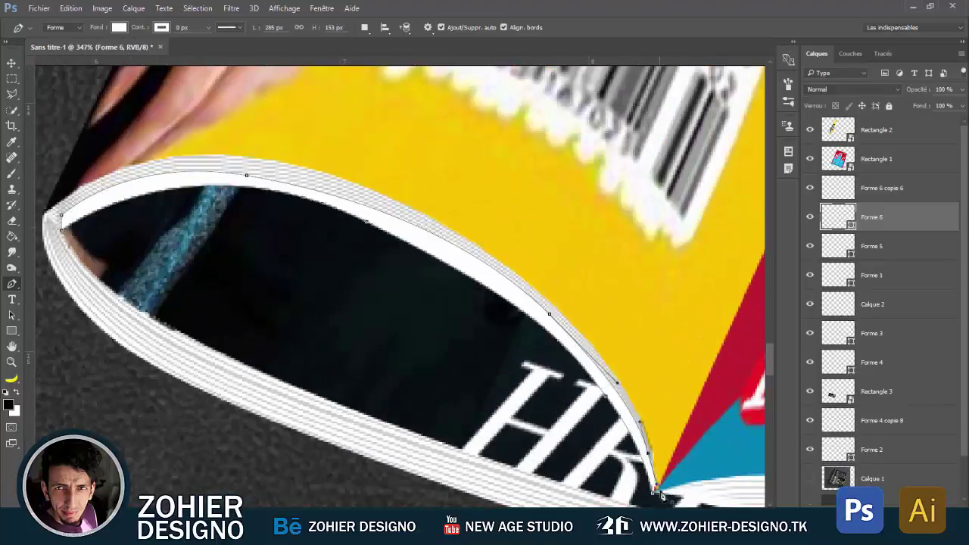
{"action": "key", "text": "ctrl+bracketleft"}
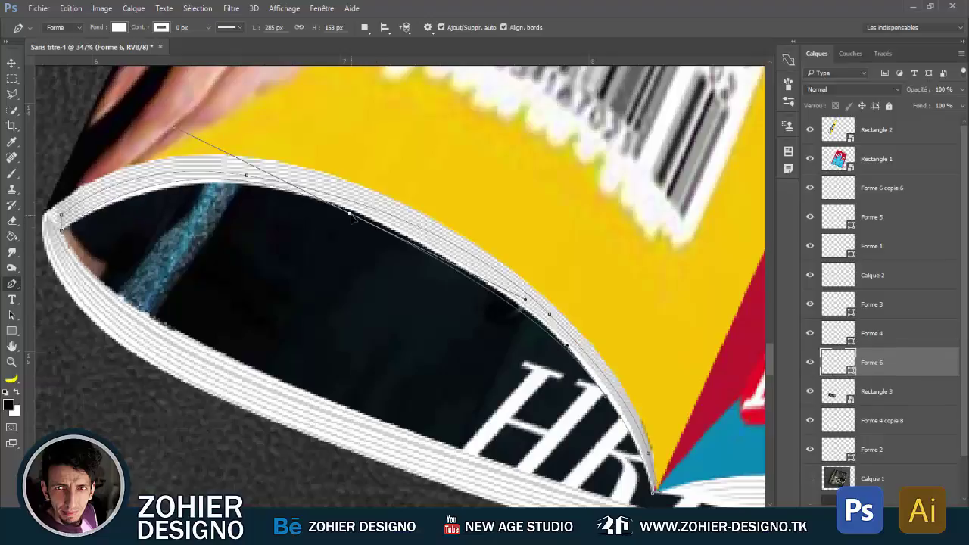
{"action": "left_click_drag", "start_coordinate": [350, 214], "coordinate": [320, 204]}
{"action": "scroll", "coordinate": [605, 393], "scroll_direction": "down", "scroll_amount": 10}
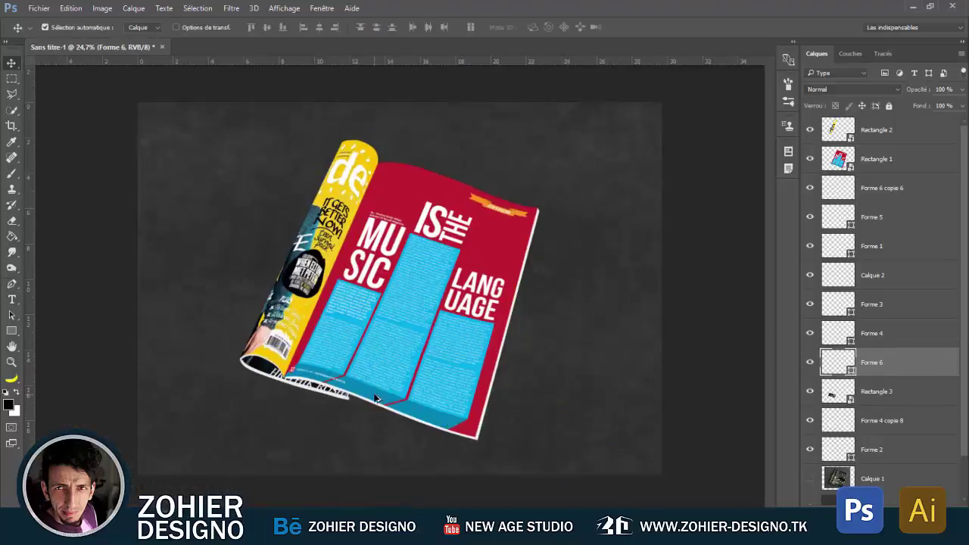
Select the Rectangle 1 page layer and open its layer style for a Lighten gradient overlay at −21°
{"action": "key", "text": "v"}
{"action": "left_click", "coordinate": [510, 261], "text": "ctrl"}
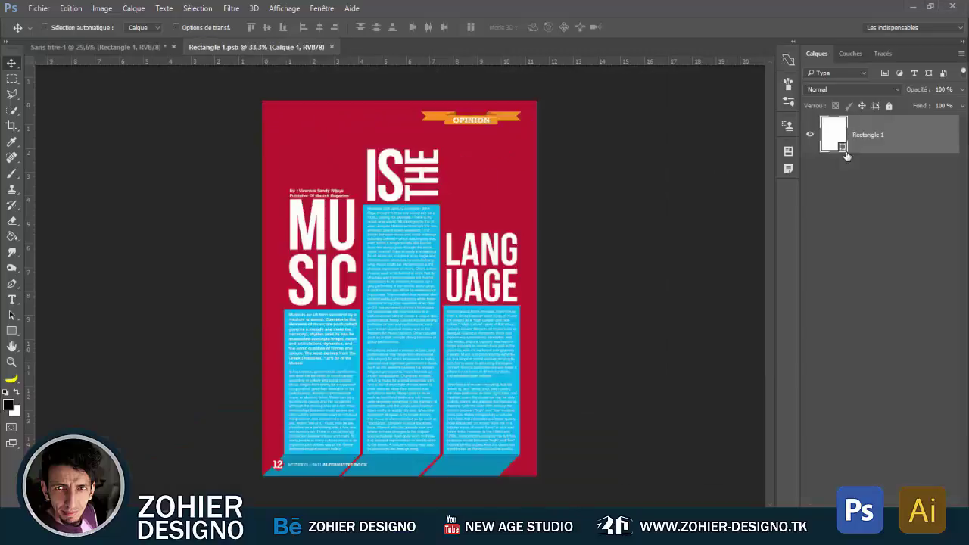
{"action": "scroll", "coordinate": [497, 274], "scroll_direction": "down", "scroll_amount": 1}
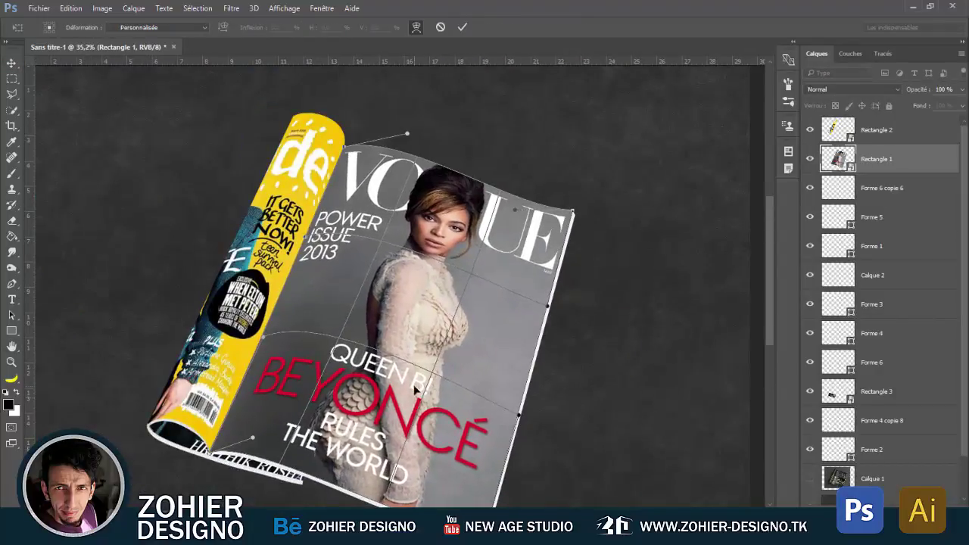
{"action": "double_click", "coordinate": [910, 157]}
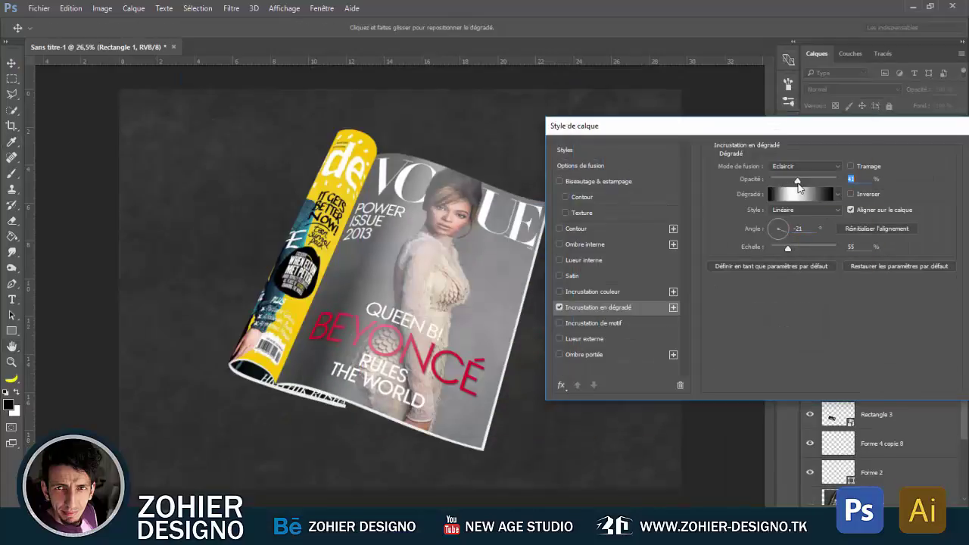
Add a white stop to the gradient, shift it right, and confirm the edited gradient
{"action": "left_click", "coordinate": [652, 326]}
{"action": "mouse_move", "coordinate": [685, 326]}
{"action": "left_mouse_down"}
{"action": "mouse_move", "coordinate": [706, 326]}
{"action": "mouse_move", "coordinate": [666, 329]}
{"action": "left_mouse_up"}
{"action": "left_click", "coordinate": [829, 154]}
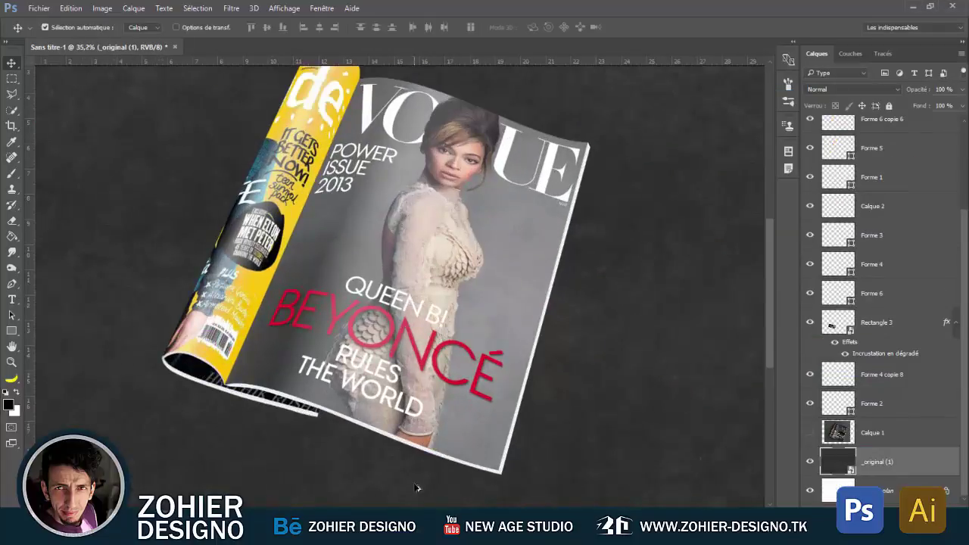
Draw the Forme 7 shadow shape along the magazine's bottom edge and up its right side
{"action": "scroll", "coordinate": [417, 488], "scroll_direction": "up", "scroll_amount": 4}
{"action": "key", "text": "p"}
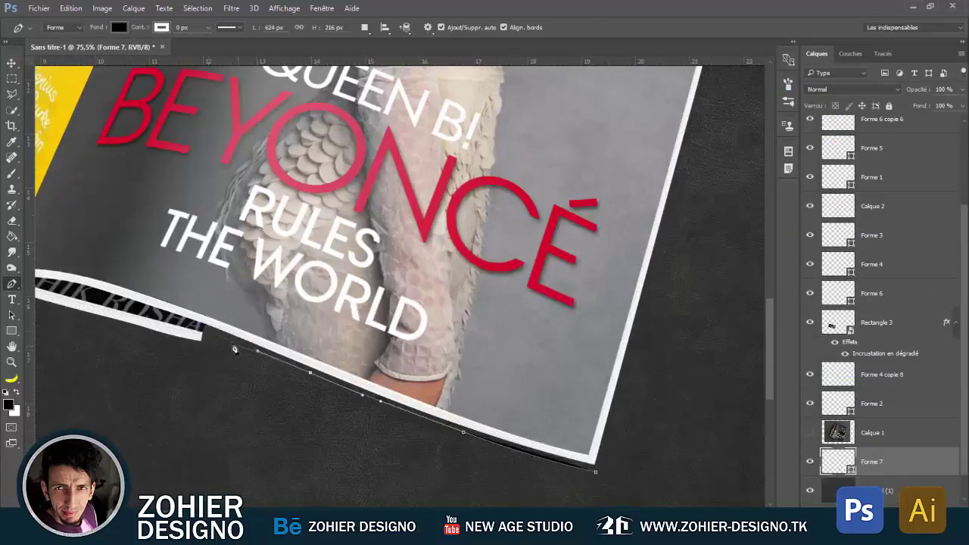
{"action": "left_click_drag", "start_coordinate": [234, 349], "coordinate": [589, 335]}
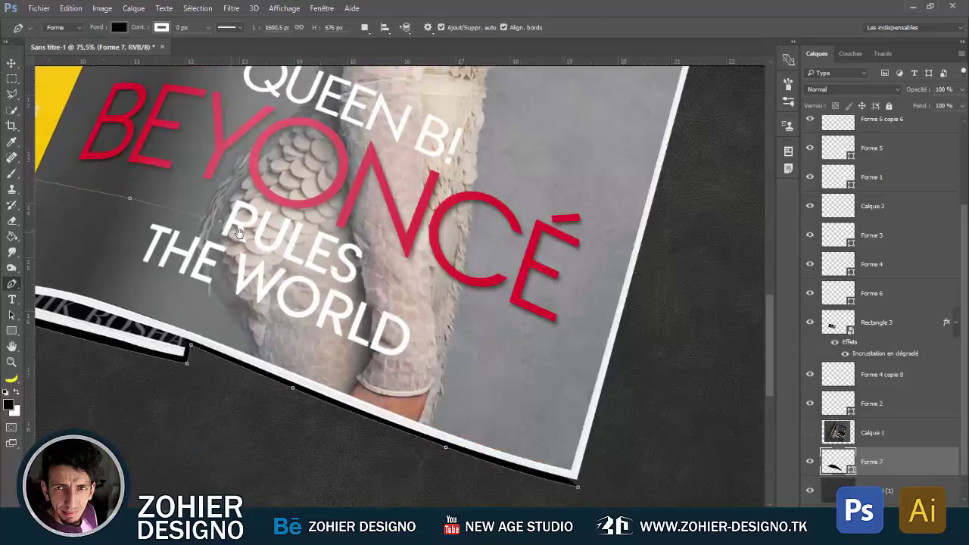
{"action": "left_click_drag", "start_coordinate": [240, 219], "coordinate": [449, 339]}
{"action": "left_click_drag", "start_coordinate": [470, 190], "coordinate": [447, 280]}
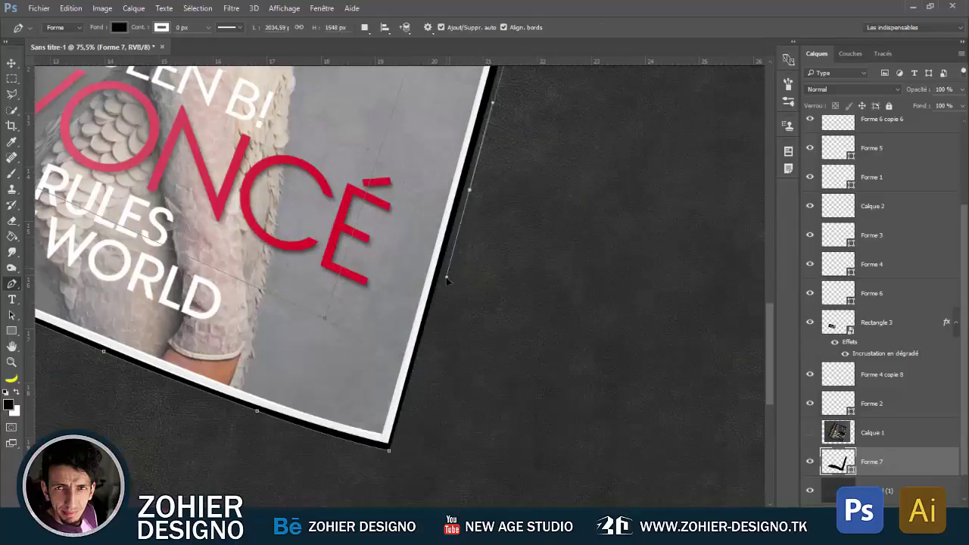
{"action": "scroll", "coordinate": [492, 295], "scroll_direction": "down", "scroll_amount": 4}
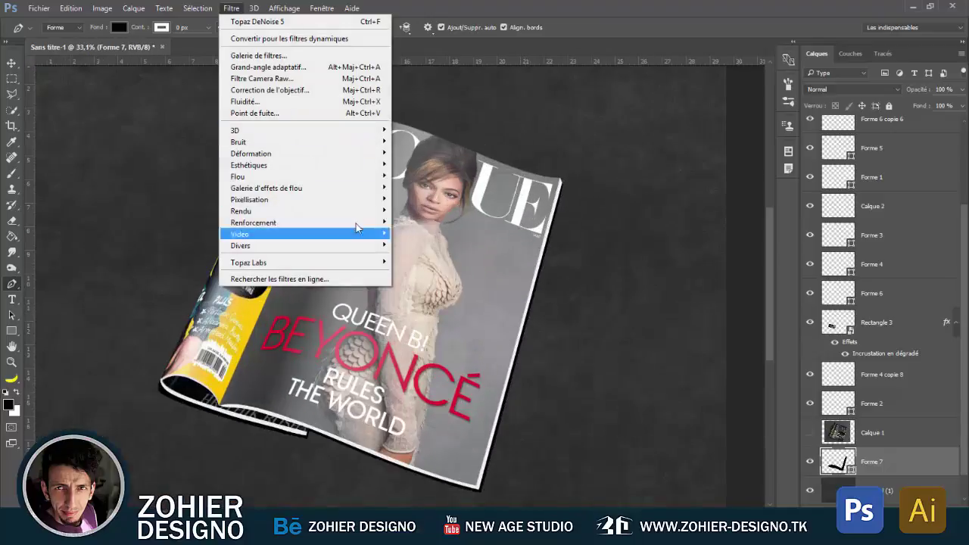
Gaussian-blur the Forme 7 shadow, duplicate it, and blur the copy at about 40 px
{"action": "left_click", "coordinate": [457, 211]}
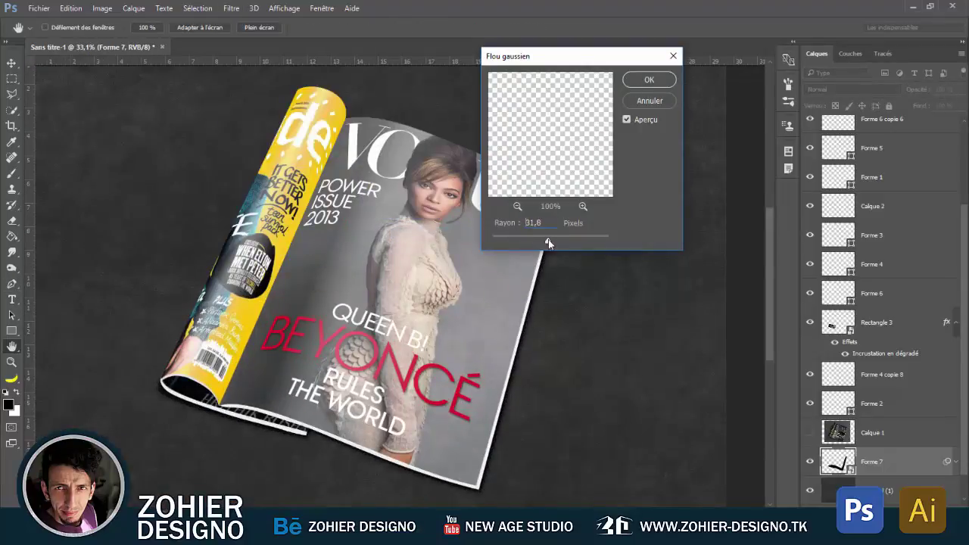
{"action": "key", "text": "Return"}
{"action": "key", "text": "ctrl+j"}
{"action": "left_click", "coordinate": [231, 7]}
{"action": "left_click", "coordinate": [250, 16]}
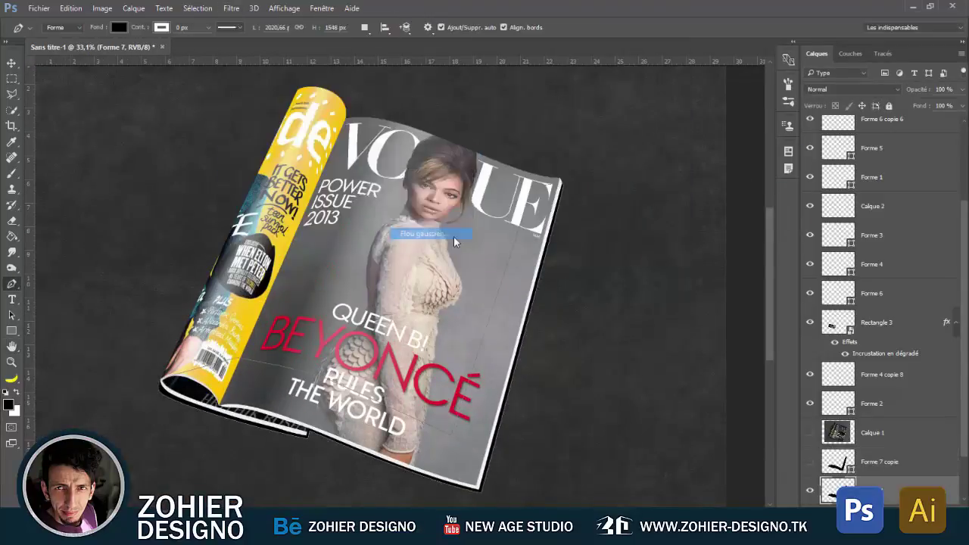
{"action": "left_click_drag", "start_coordinate": [558, 240], "coordinate": [552, 241]}
{"action": "key", "text": "Return"}
Erase part of Forme 7 copie, blur it, and rotate it with a free transform
{"action": "key", "text": "e"}
{"action": "scroll", "coordinate": [598, 91], "scroll_direction": "down", "scroll_amount": 3}
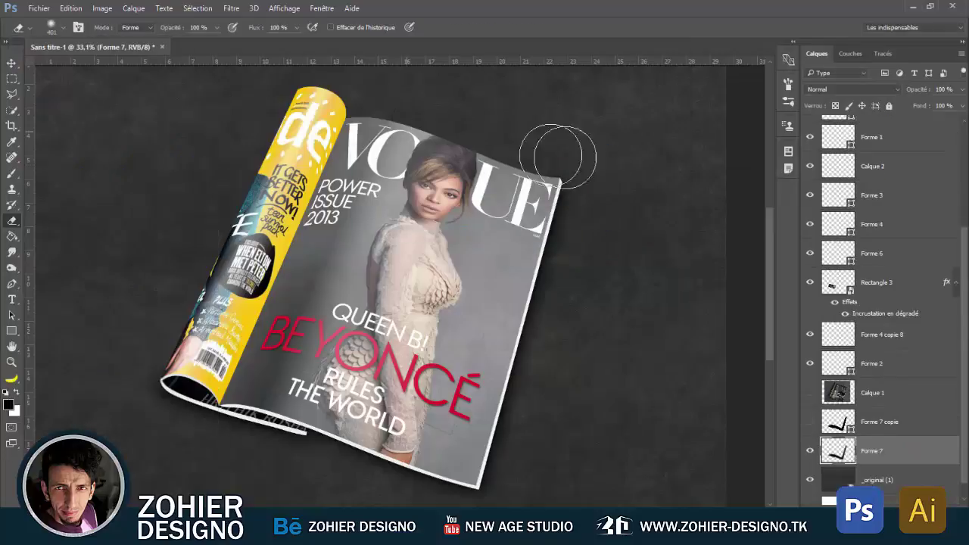
{"action": "left_click", "coordinate": [817, 422]}
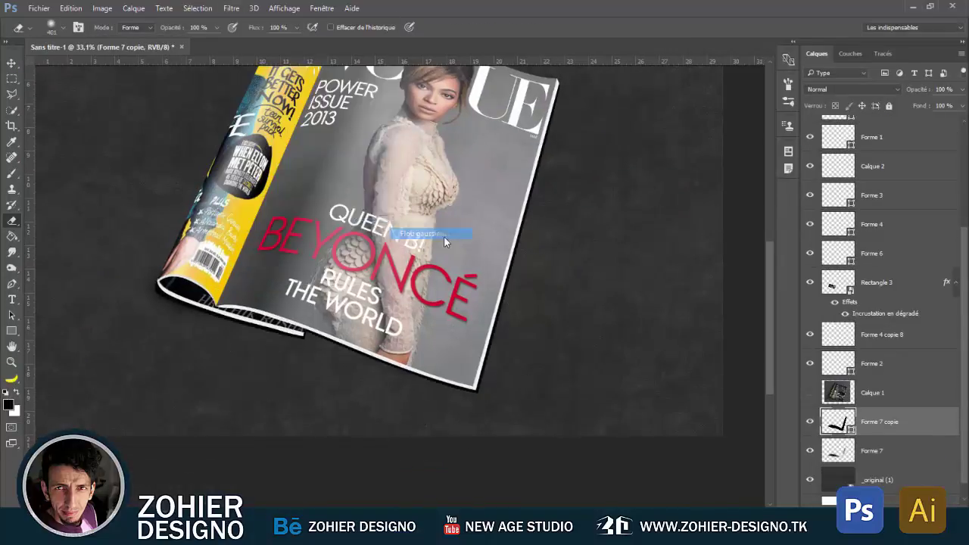
{"action": "key", "text": "Return"}
{"action": "left_click", "coordinate": [13, 63]}
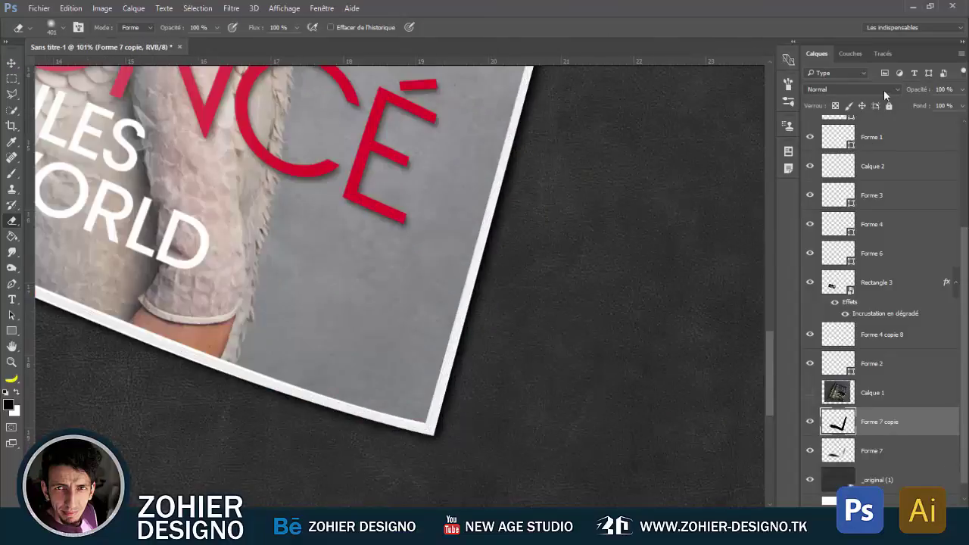
{"action": "key", "text": "ctrl+0"}
{"action": "key", "text": "ctrl+t"}
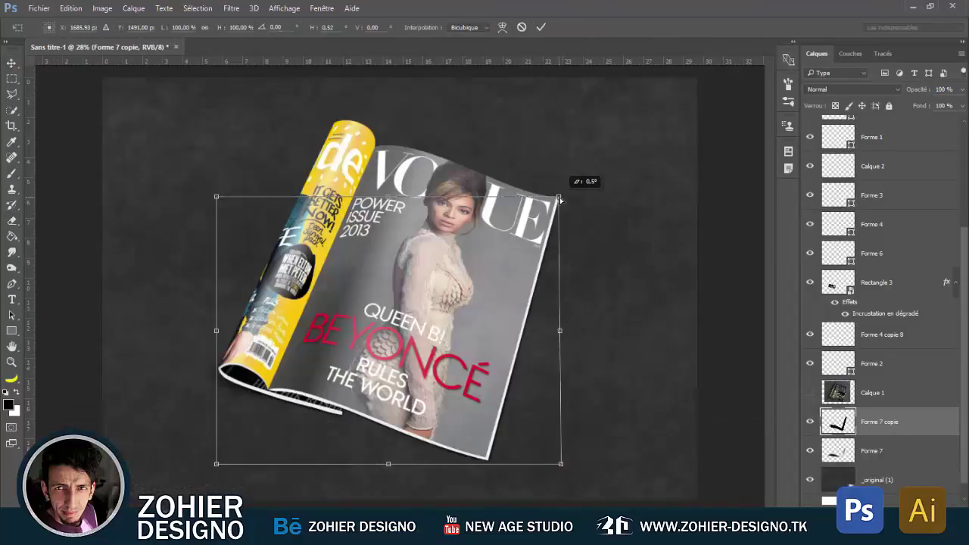
{"action": "key", "text": "Return"}
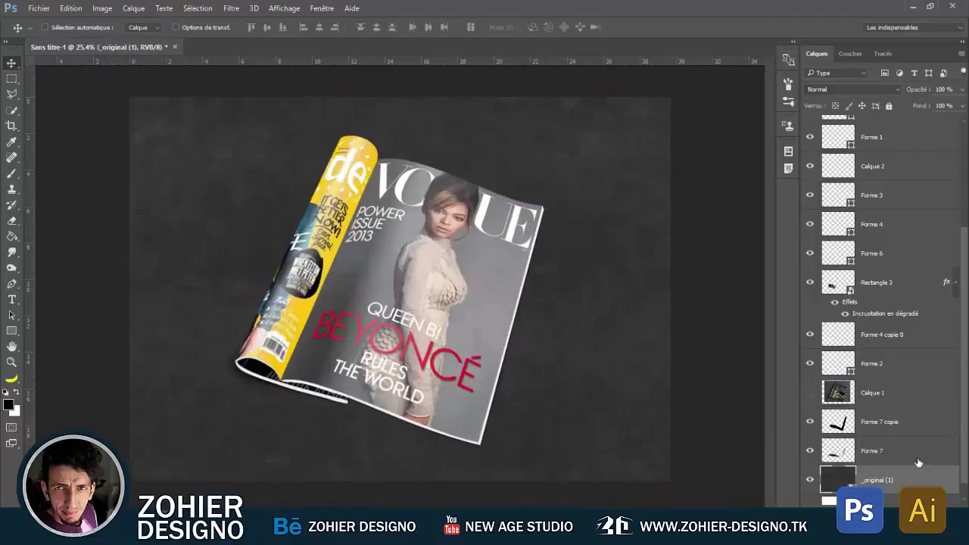
Blur the Forme 8 shadow at 110 px radius and set the eraser size to 970
{"action": "left_click", "coordinate": [226, 10]}
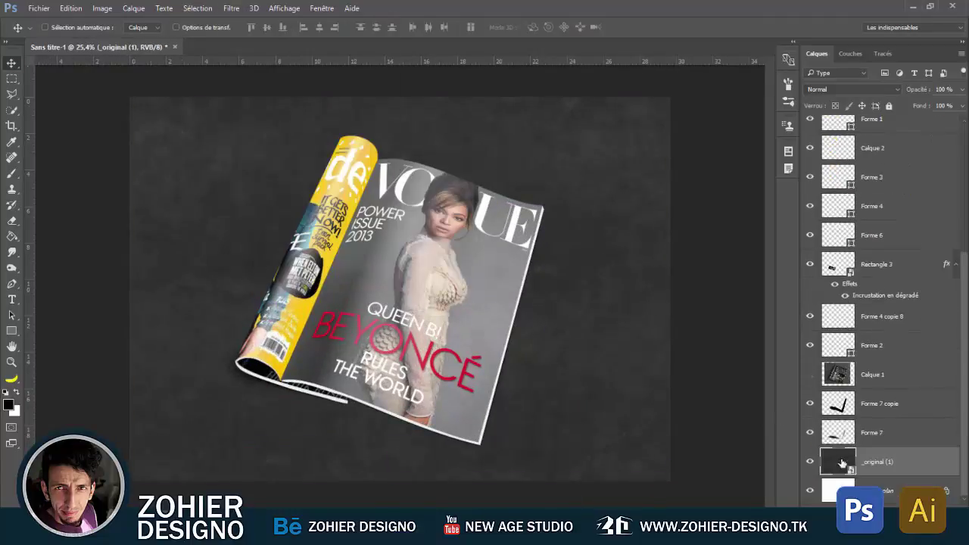
{"action": "left_click", "coordinate": [466, 202]}
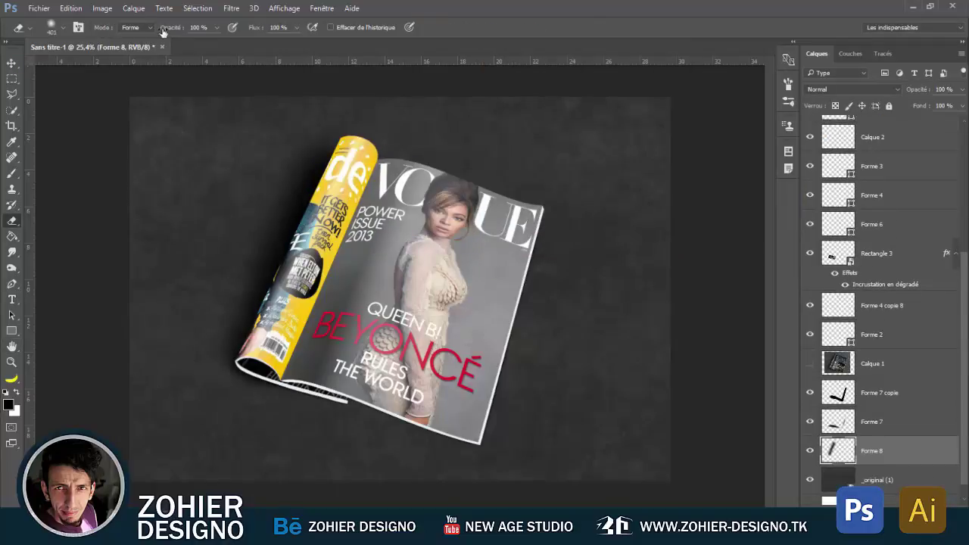
{"action": "left_click", "coordinate": [52, 28]}
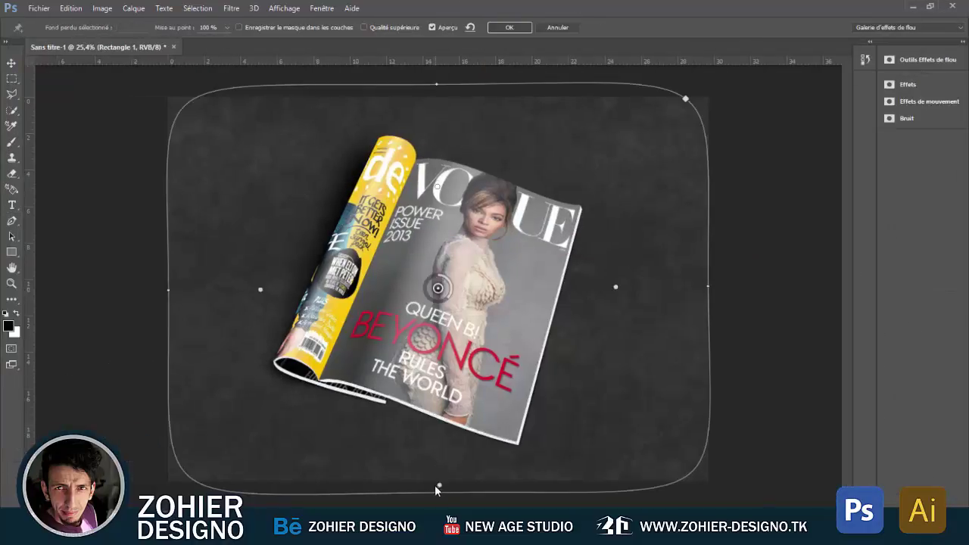
Apply an elliptical iris blur to the Rectangle 1 cover and accept the background's Multiply 66% gradient overlay
{"action": "left_click", "coordinate": [511, 28]}
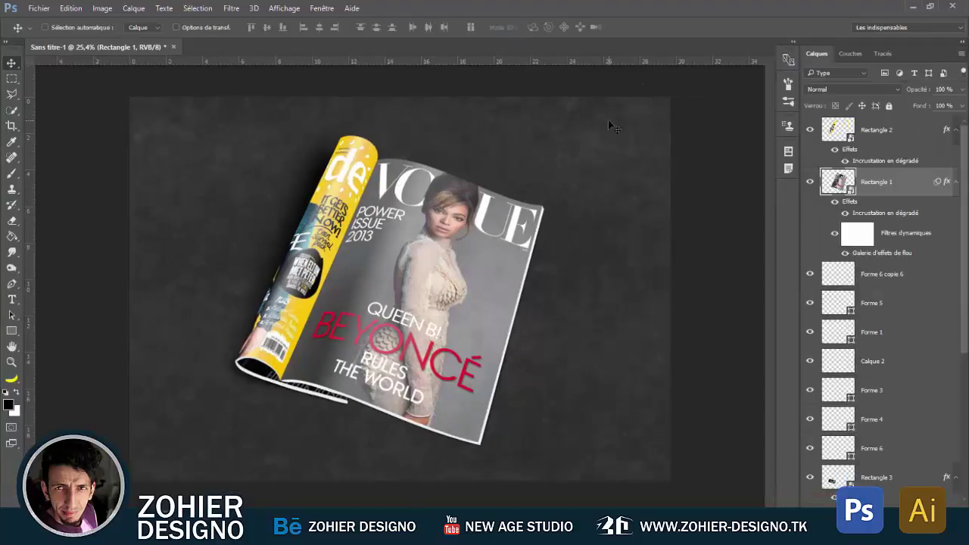
{"action": "double_click", "coordinate": [901, 253]}
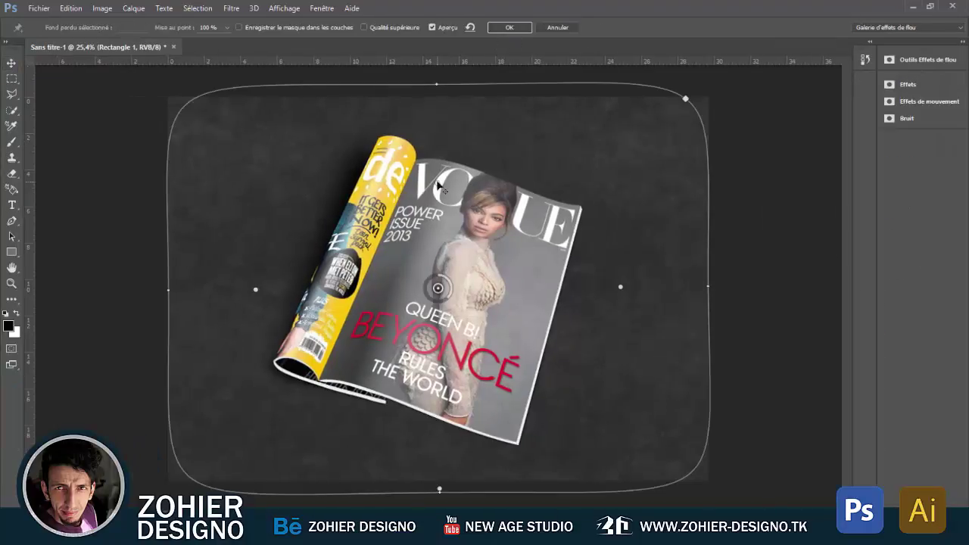
{"action": "left_click_drag", "start_coordinate": [460, 94], "coordinate": [454, 125]}
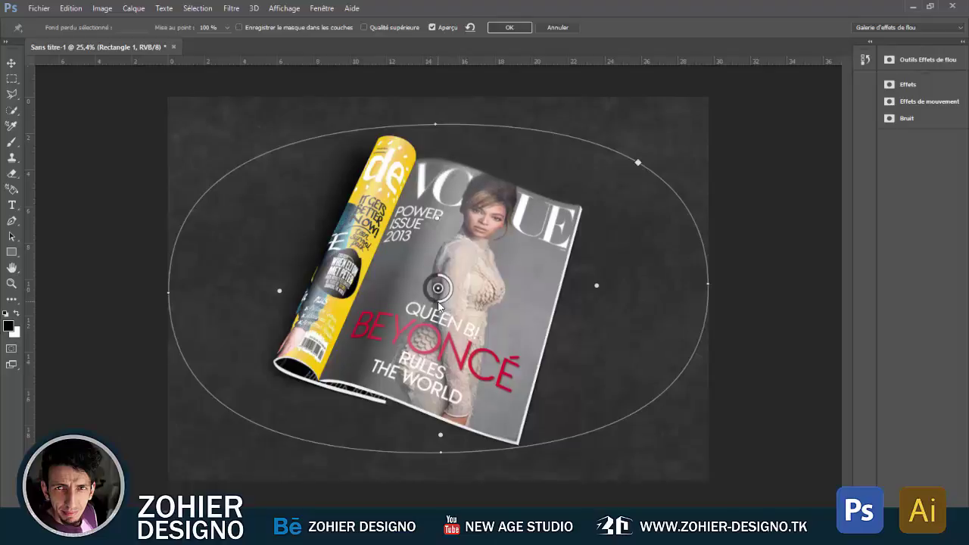
{"action": "left_click", "coordinate": [510, 28]}
{"action": "double_click", "coordinate": [945, 462]}
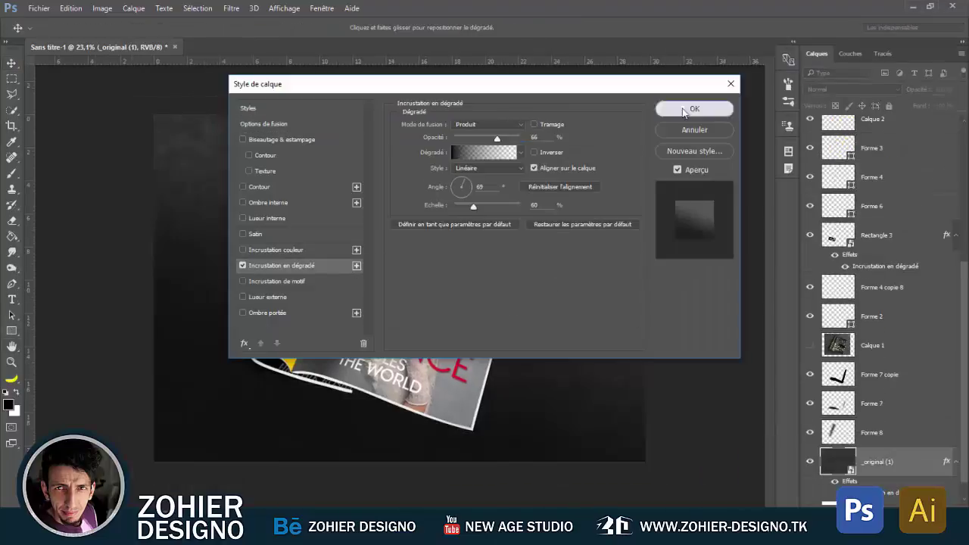
{"action": "left_click", "coordinate": [683, 112]}
Apply an iris blur to the spine with the ellipse stretched vertically
{"action": "left_click", "coordinate": [230, 7]}
{"action": "left_click", "coordinate": [467, 201]}
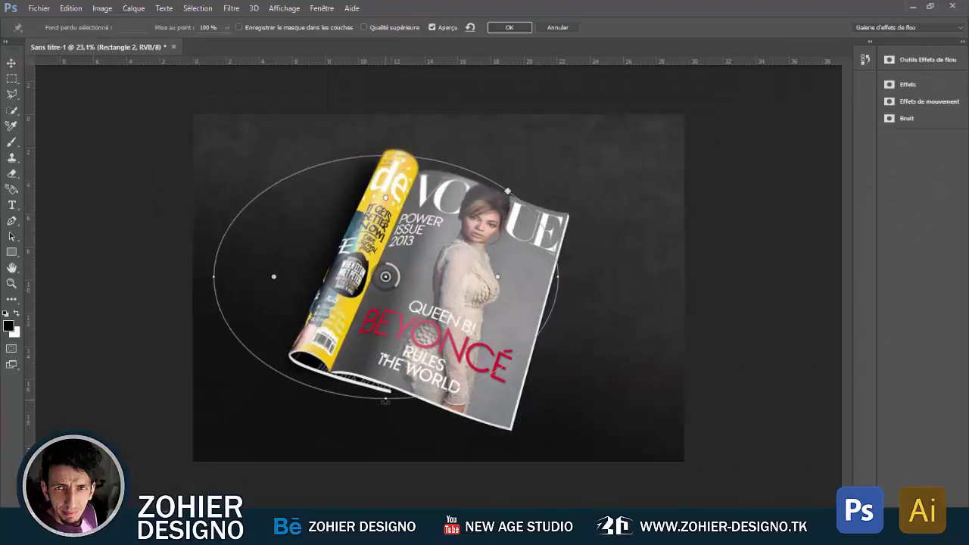
{"action": "left_click_drag", "start_coordinate": [385, 398], "coordinate": [370, 443]}
{"action": "left_click", "coordinate": [523, 33]}
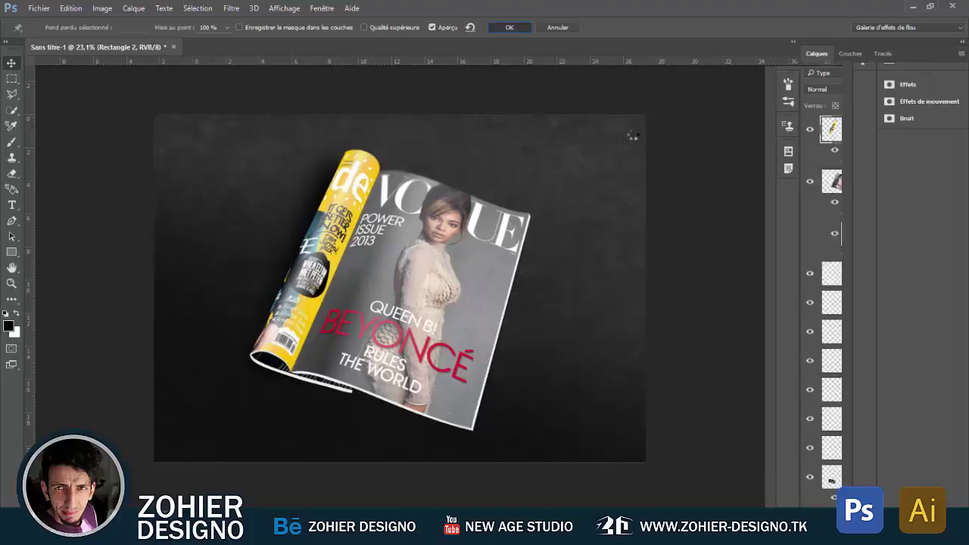
Add a new layer Calque 3, fill it with a gradient, and set it to Produit blending
{"action": "key", "text": "ctrl+shift+alt+n"}
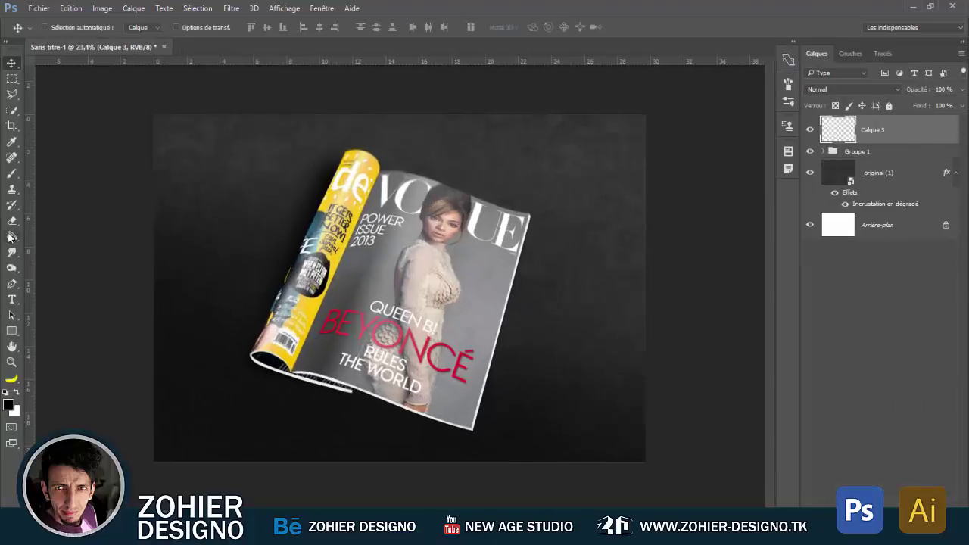
{"action": "left_click", "coordinate": [64, 28]}
{"action": "left_click_drag", "start_coordinate": [217, 432], "coordinate": [302, 368]}
{"action": "left_click", "coordinate": [852, 89]}
{"action": "left_click", "coordinate": [825, 123]}
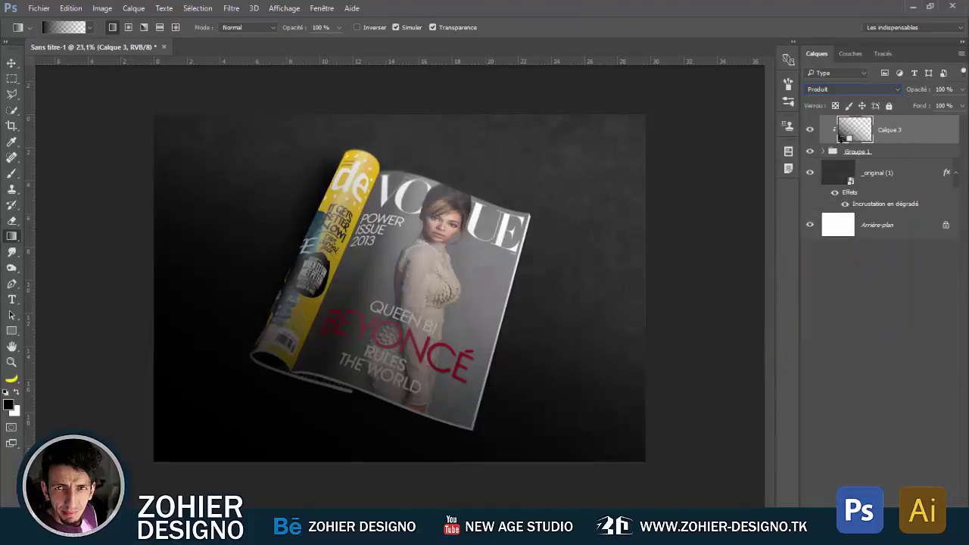
Rotate and scale the gradient over the magazine, drop its opacity to 35%, and begin Save As
{"action": "key", "text": "ctrl+t"}
{"action": "left_click_drag", "start_coordinate": [684, 522], "coordinate": [666, 424]}
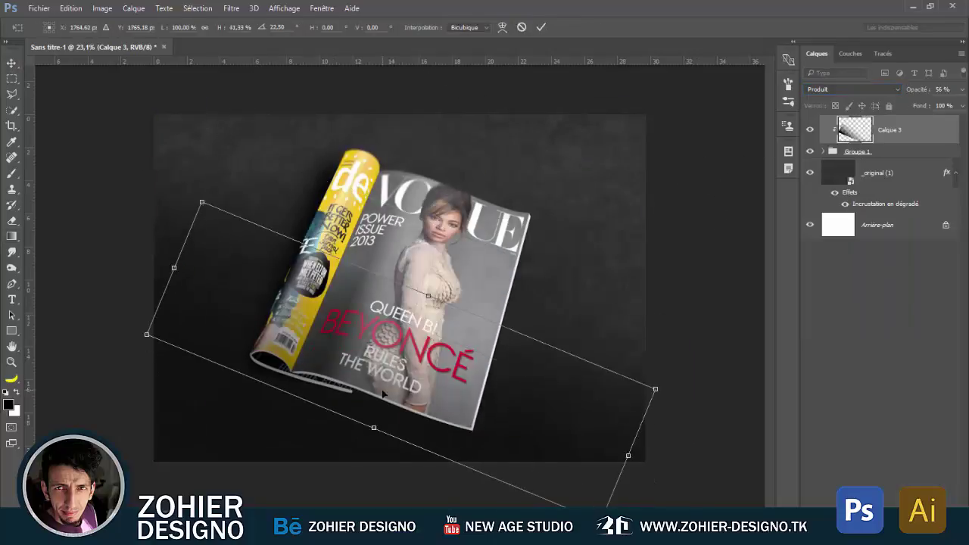
{"action": "left_click_drag", "start_coordinate": [454, 303], "coordinate": [434, 351]}
{"action": "key", "text": "Return"}
{"action": "key", "text": "3"}
{"action": "key", "text": "5"}
{"action": "left_click", "coordinate": [39, 7]}
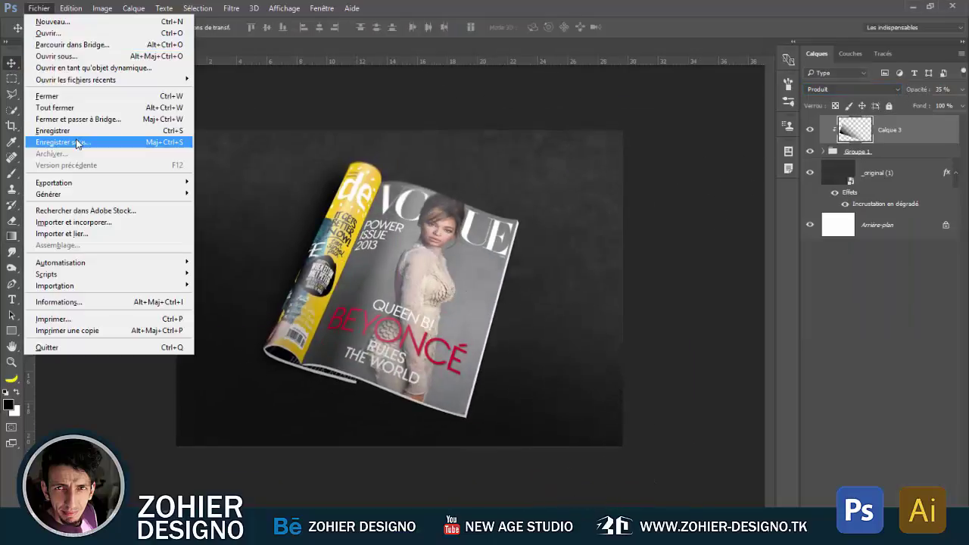
{"action": "left_click", "coordinate": [87, 141]}
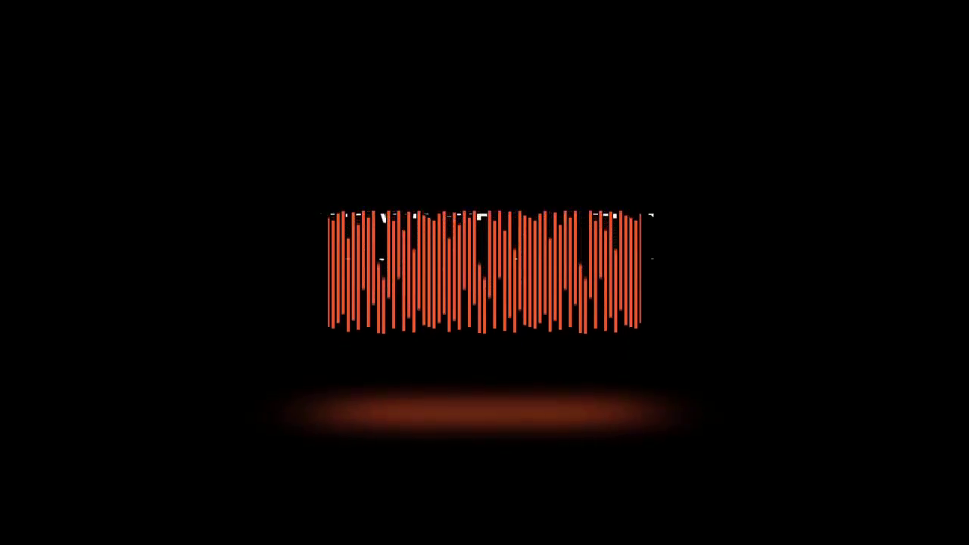